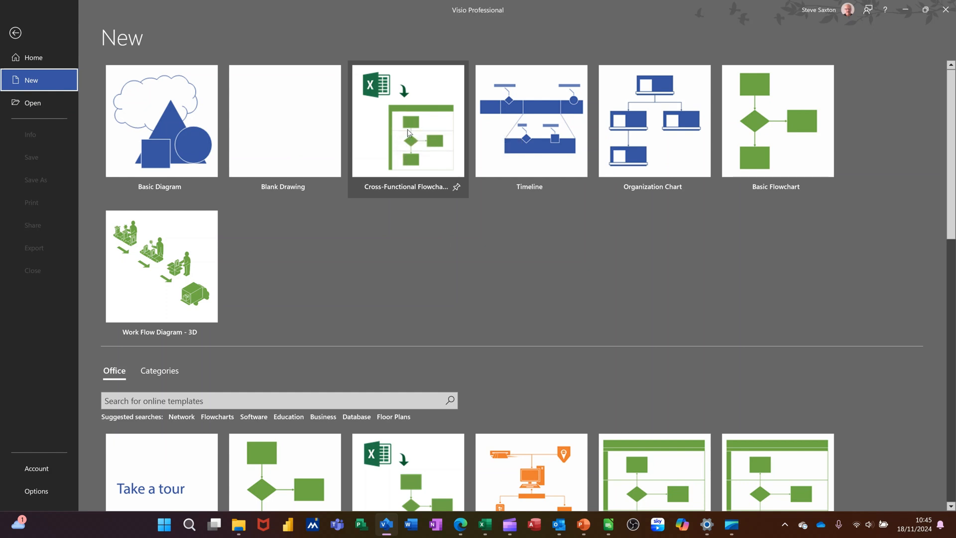
# Create a new drawing from the Cross-Functional Flowchart - Data Visualizer template
pyautogui.click(407, 130)
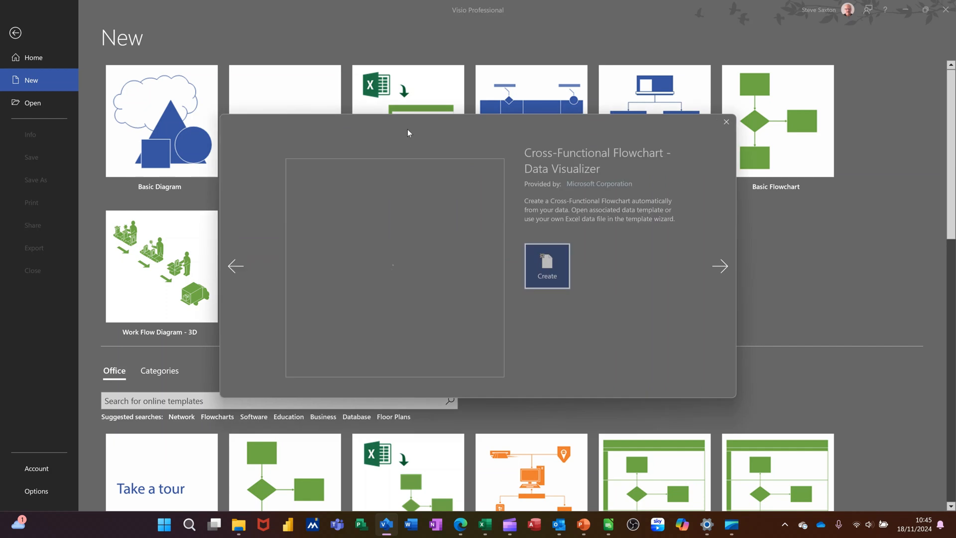
pyautogui.click(548, 269)
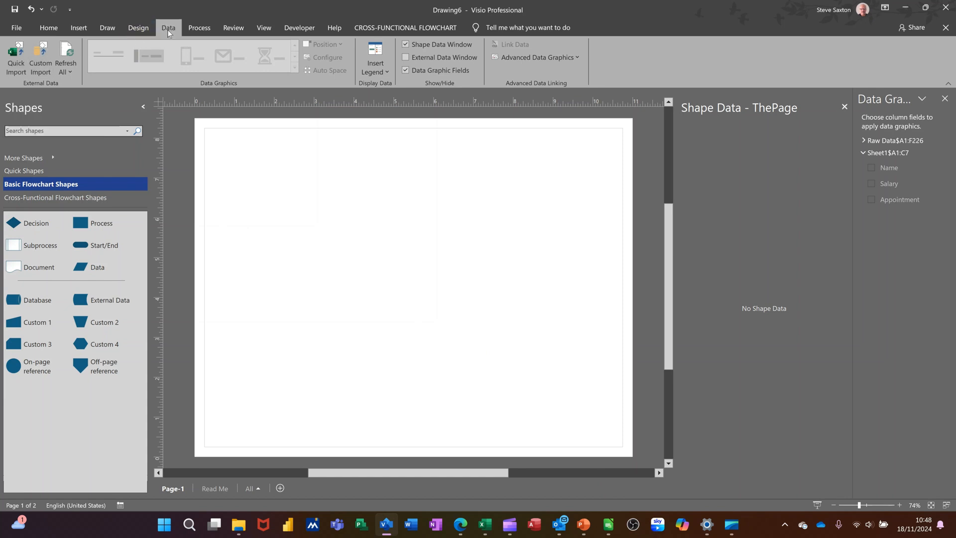
# Quick-import the external data from the Excel workbook Phases for Visio.xlsx into the drawing
pyautogui.click(15, 56)
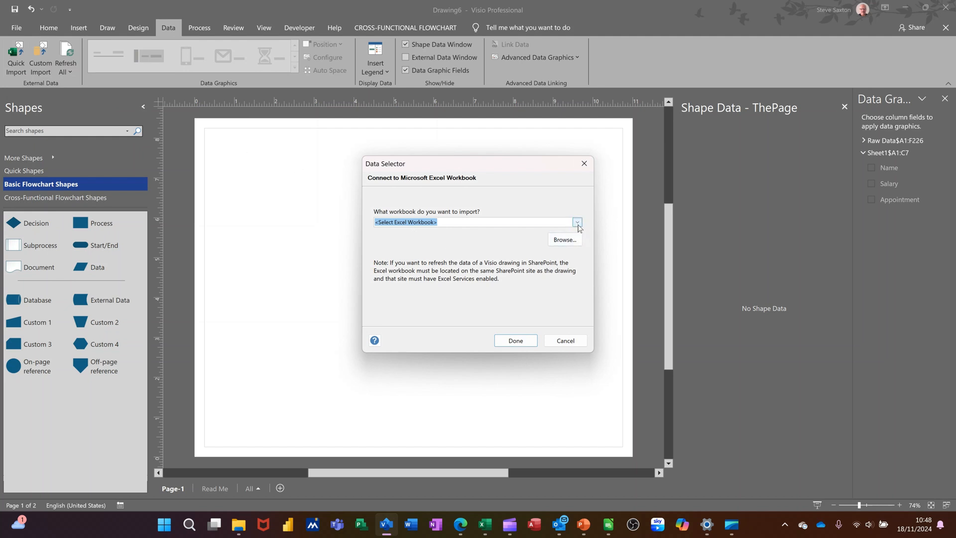
pyautogui.click(577, 223)
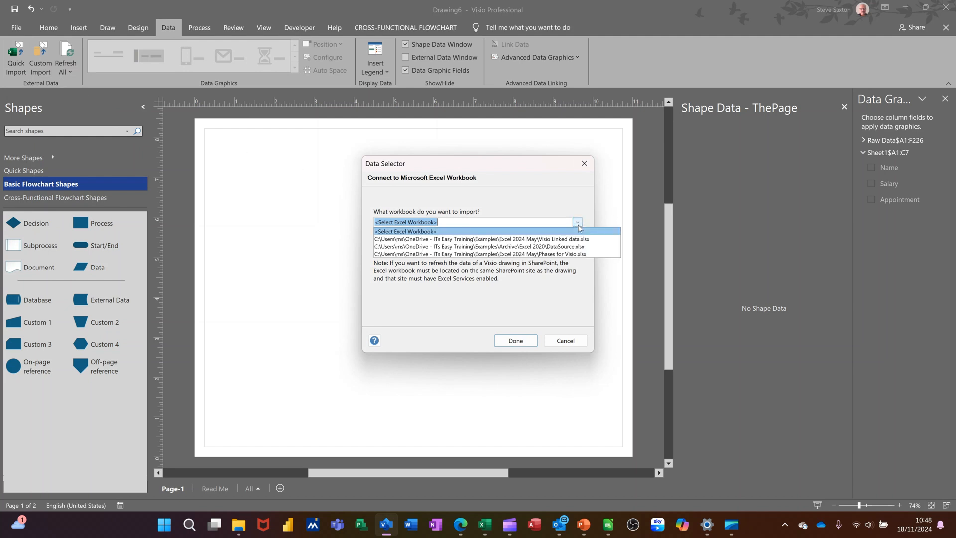
pyautogui.click(545, 255)
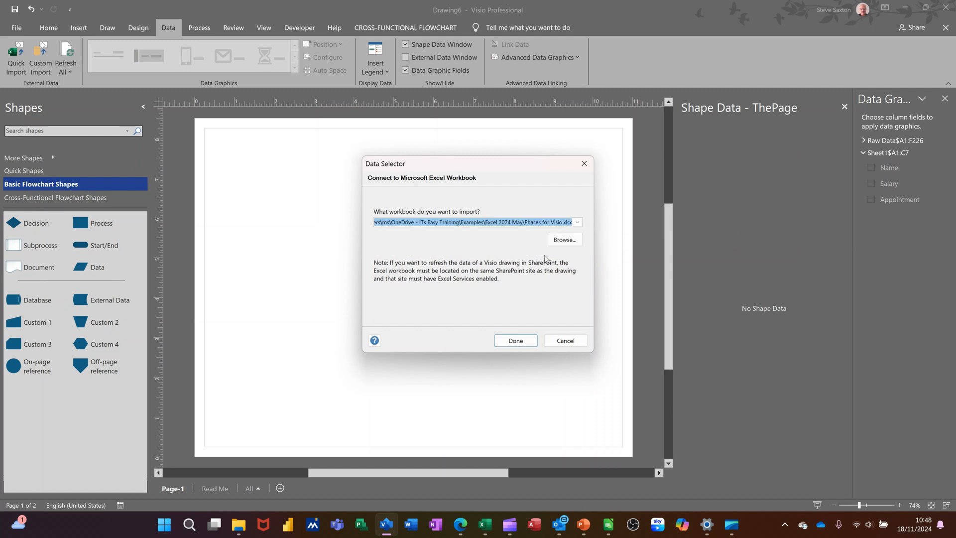
pyautogui.click(515, 340)
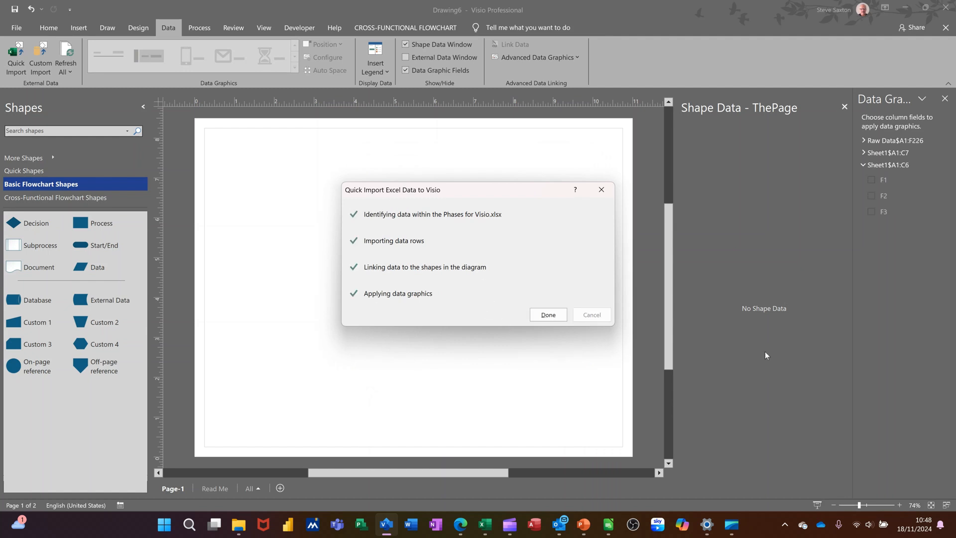
pyautogui.click(542, 318)
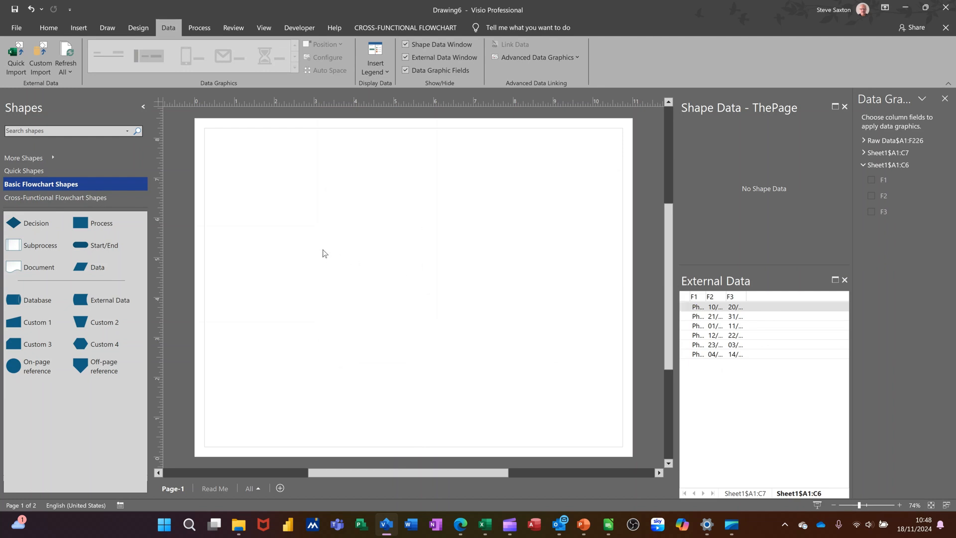
# Add three horizontal swimlanes stacked one below another at the upper part of the page
pyautogui.click(65, 201)
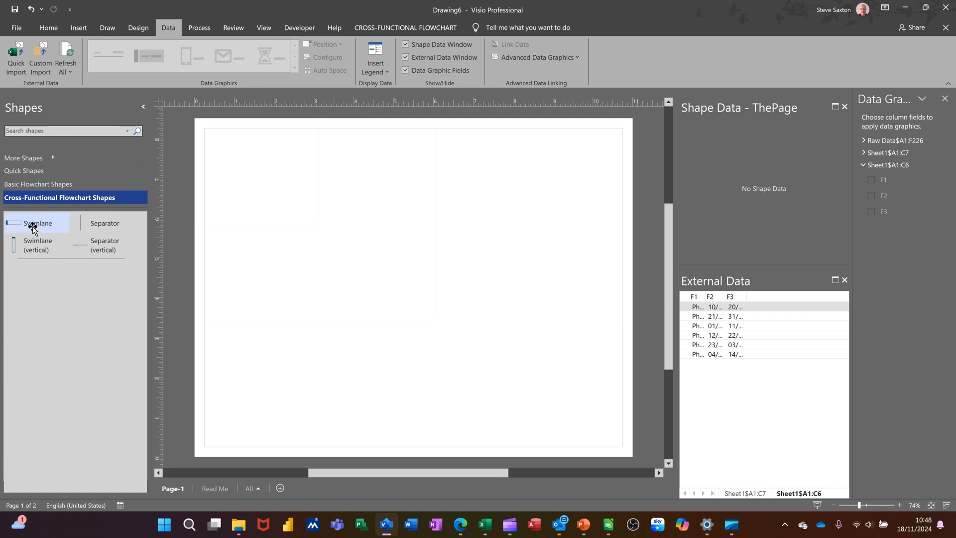
pyautogui.moveTo(33, 227); pyautogui.dragTo(311, 169)
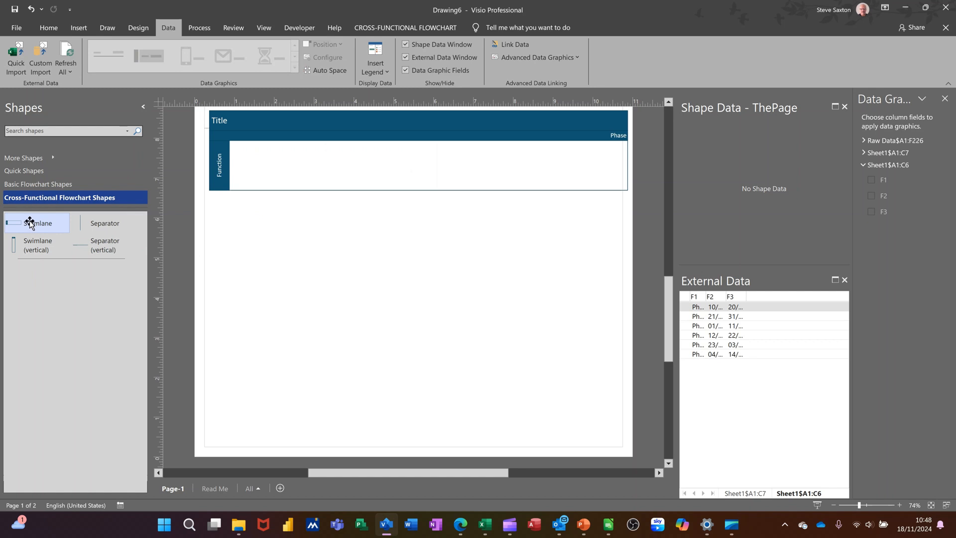
pyautogui.moveTo(171, 234); pyautogui.dragTo(308, 210)
pyautogui.moveTo(31, 223); pyautogui.dragTo(307, 264)
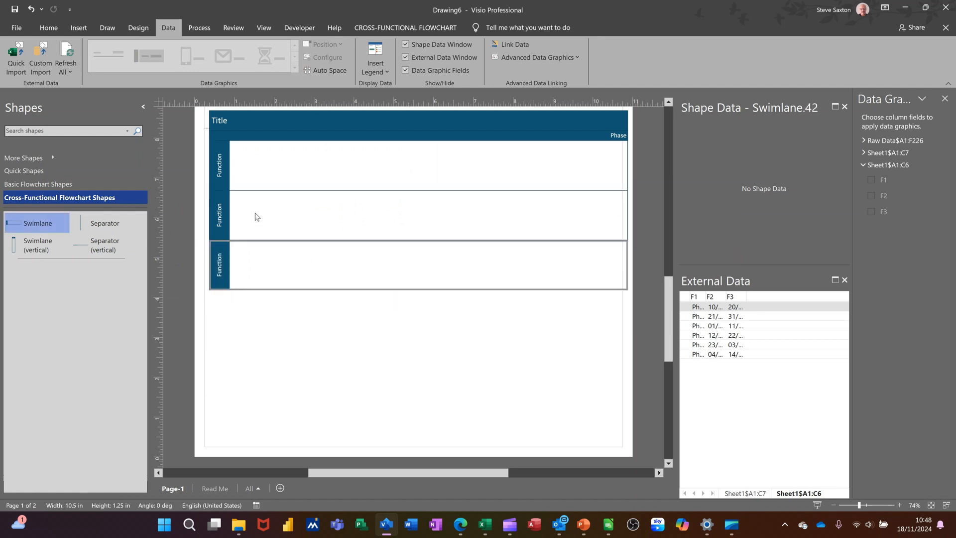
# Change the flowchart's title to Process
pyautogui.click(223, 122)
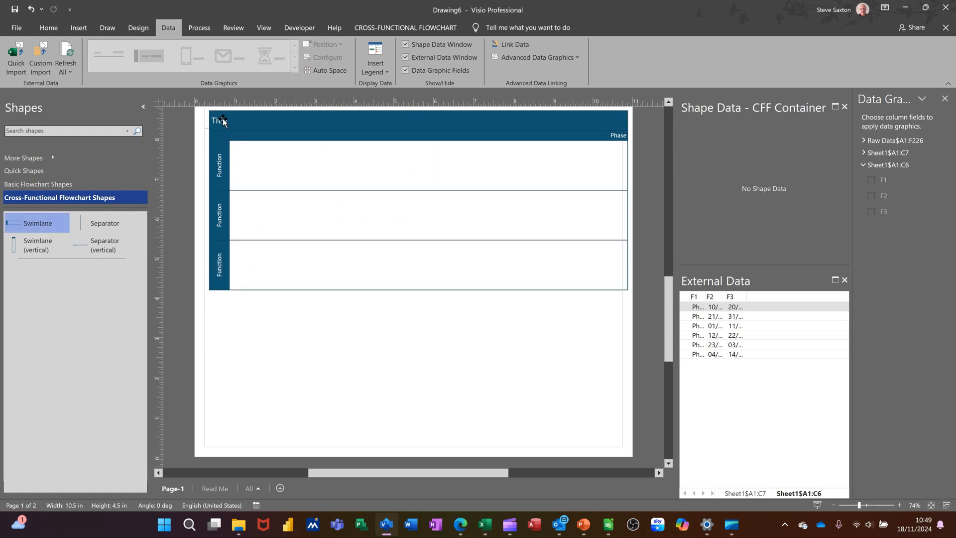
pyautogui.click(223, 122)
pyautogui.write('P')
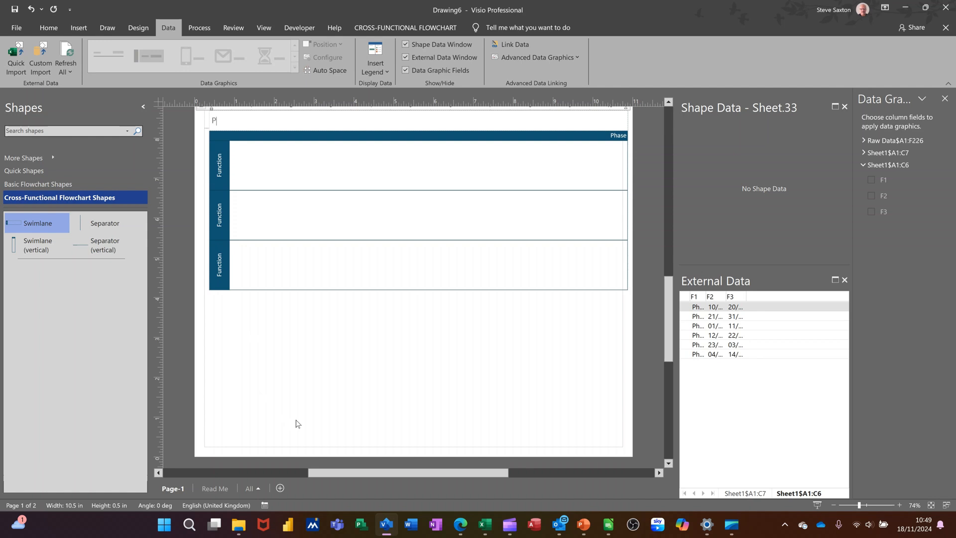
pyautogui.write('rocess')
# Name the three swimlanes, from the uppermost down, Induction, HR and Sales
pyautogui.doubleClick(219, 163)
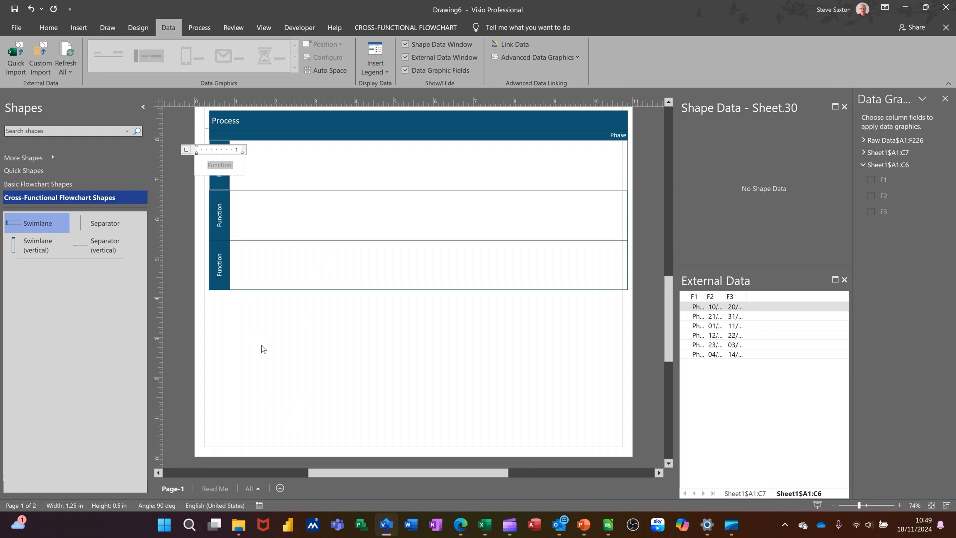
pyautogui.press('BackSpace')
pyautogui.write('Induction')
pyautogui.click(219, 215)
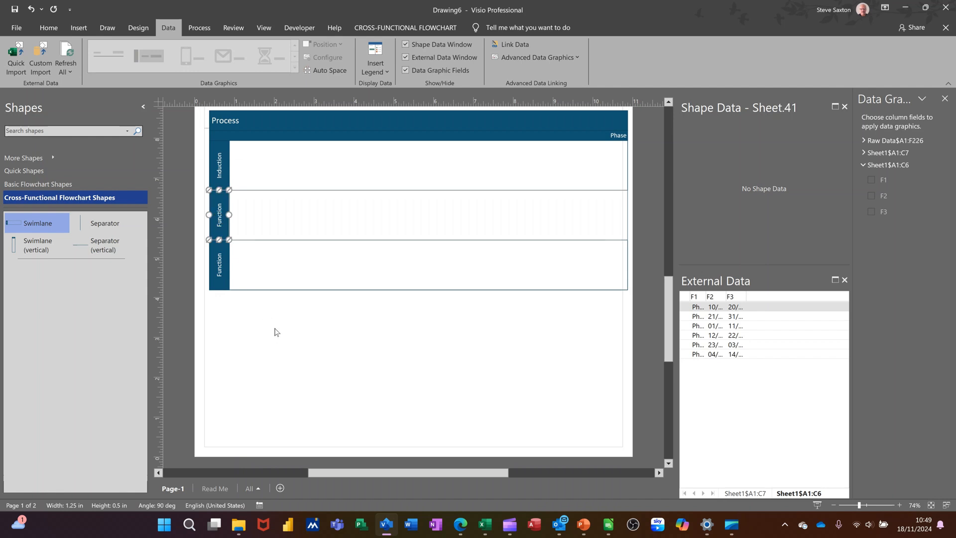
pyautogui.doubleClick(218, 216)
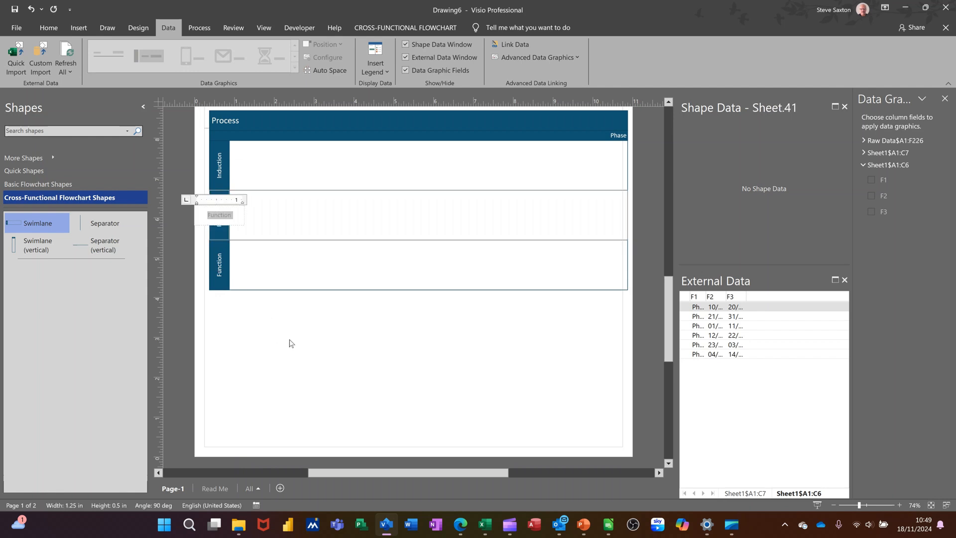
pyautogui.write('HR')
pyautogui.doubleClick(216, 263)
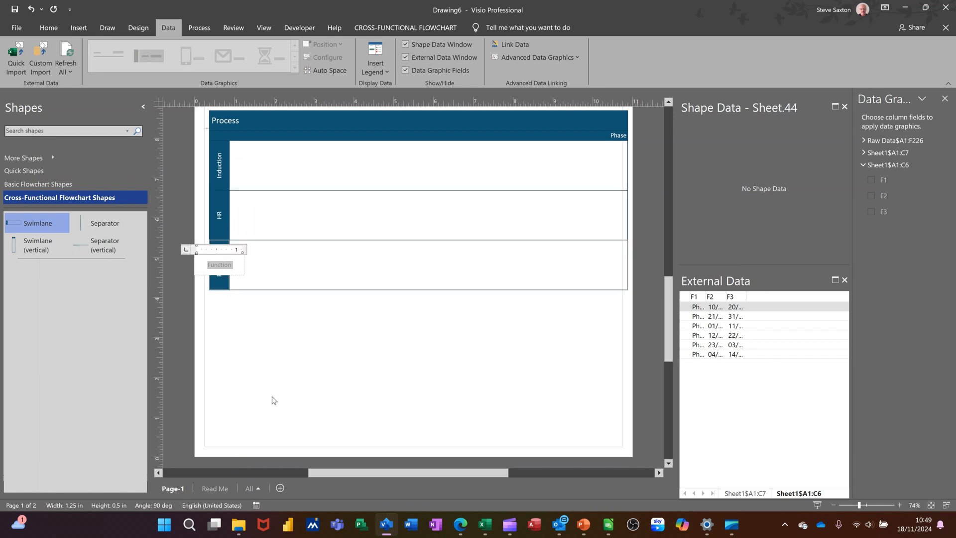
pyautogui.write('Sales')
pyautogui.click(317, 337)
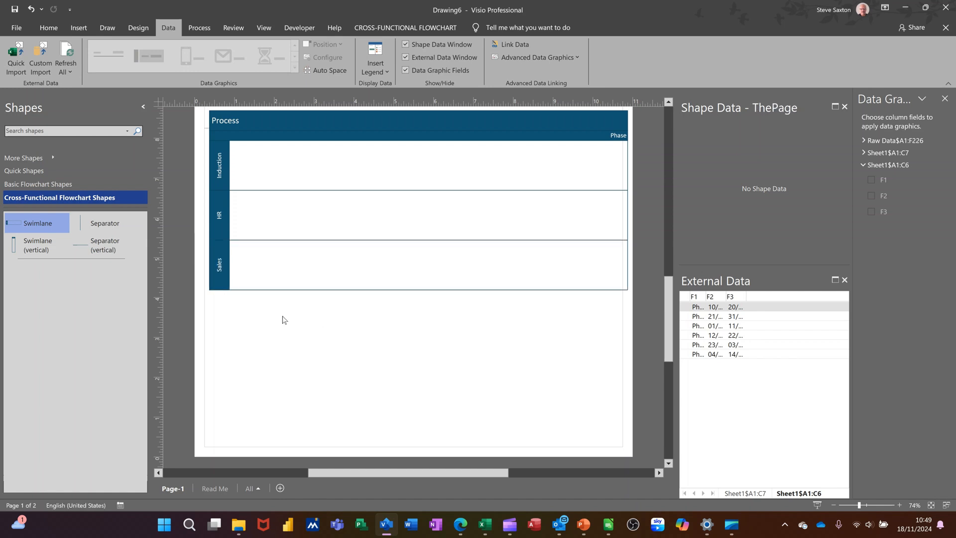
# Widen the F1 and F2 external data columns and place Phase 1 as a Process shape at the start of the Induction lane
pyautogui.click(43, 186)
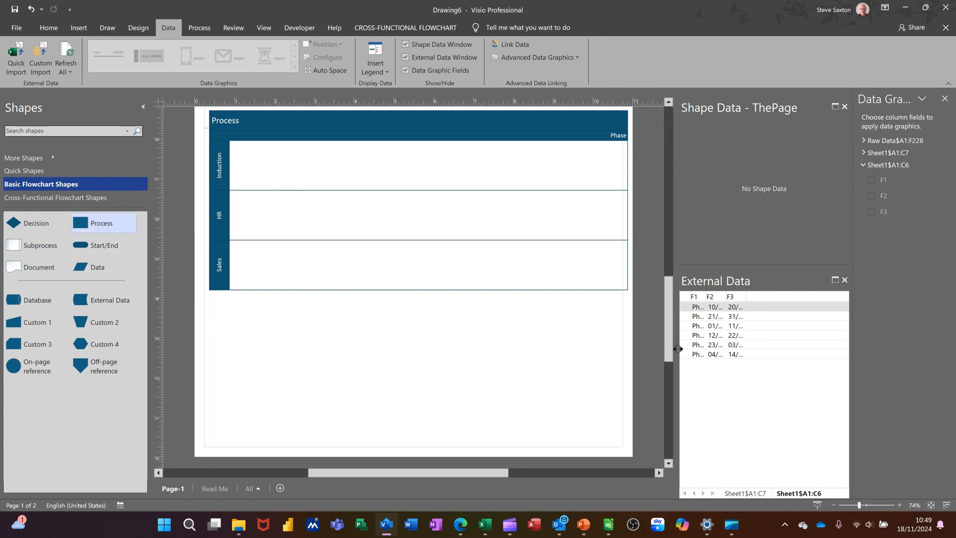
pyautogui.doubleClick(727, 296)
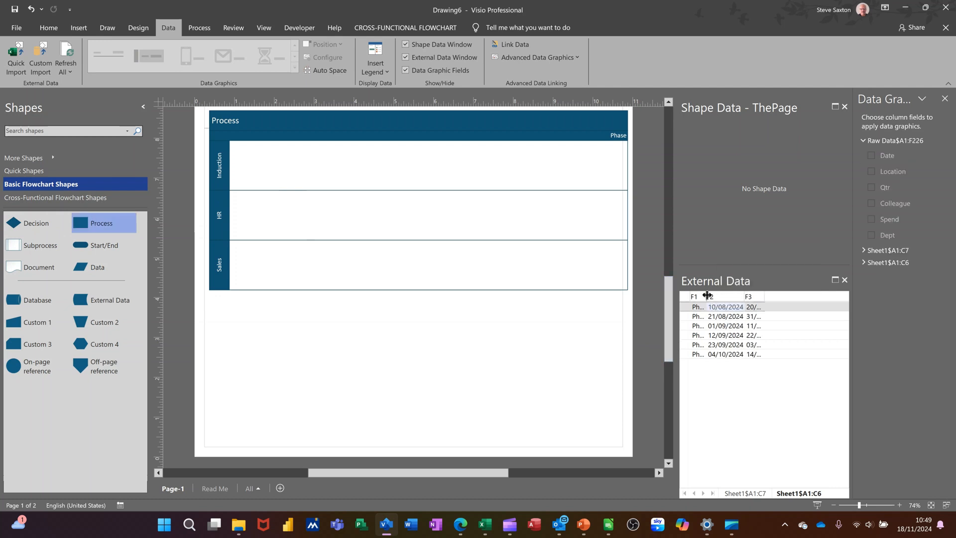
pyautogui.doubleClick(707, 296)
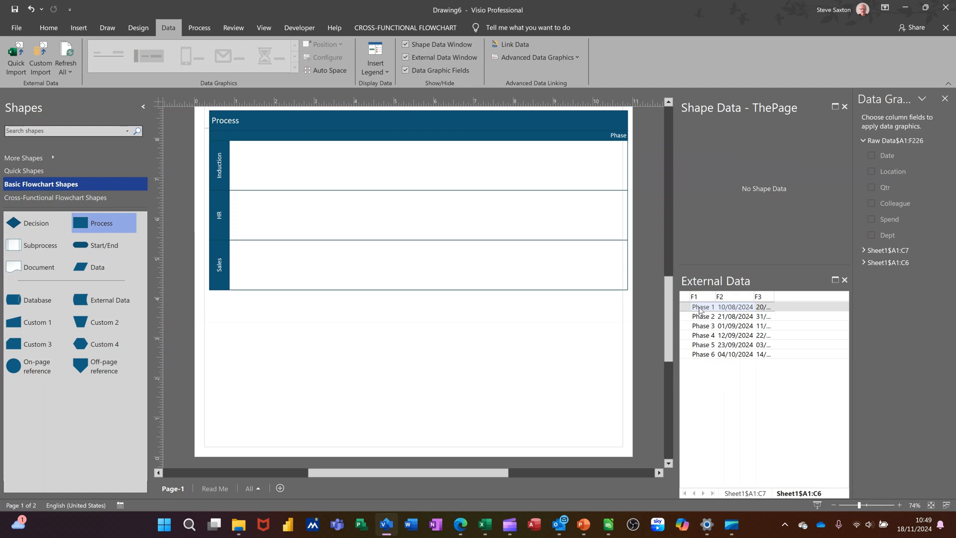
pyautogui.moveTo(700, 309); pyautogui.dragTo(273, 166)
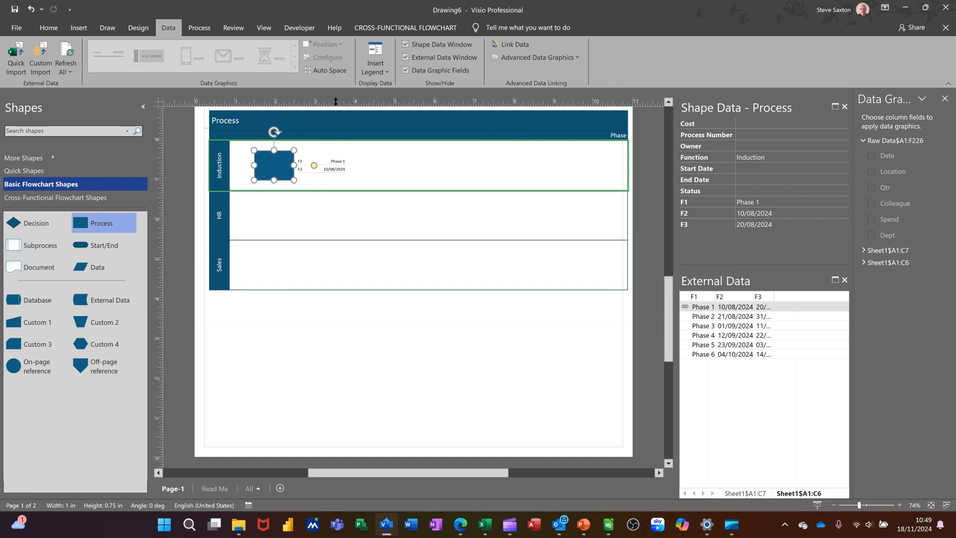
# Place Phase 2 as a Decision shape in the Induction lane and connect it from the Phase 1 shape
pyautogui.click(55, 29)
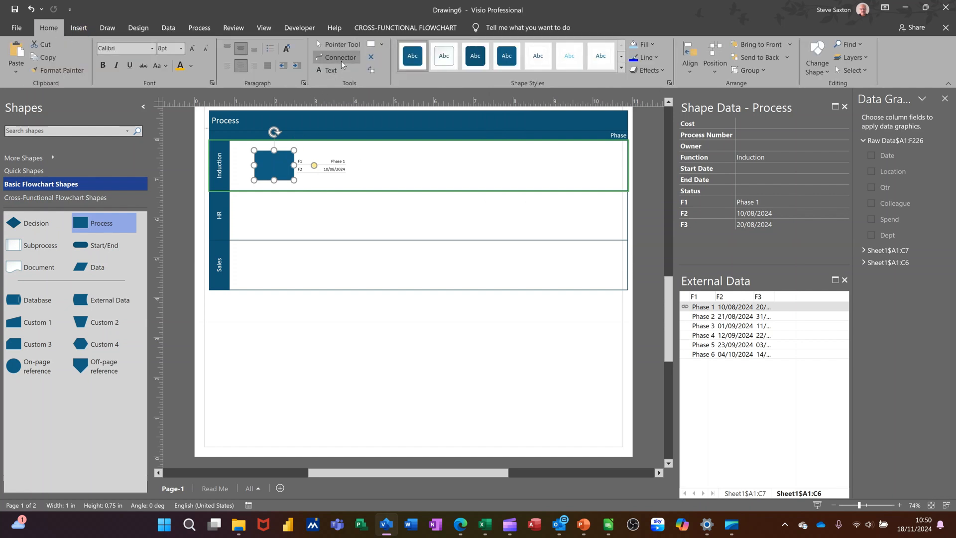
pyautogui.click(340, 58)
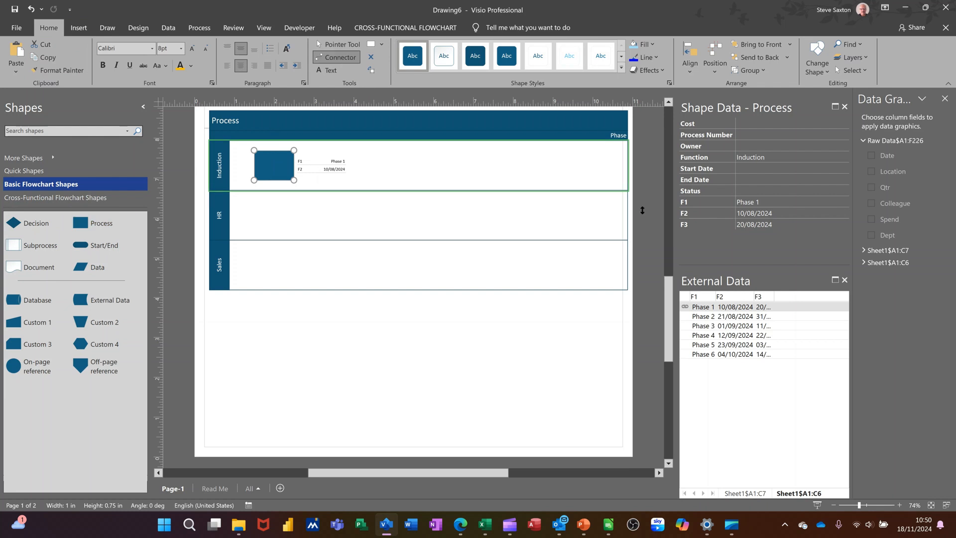
pyautogui.moveTo(709, 317); pyautogui.dragTo(382, 169)
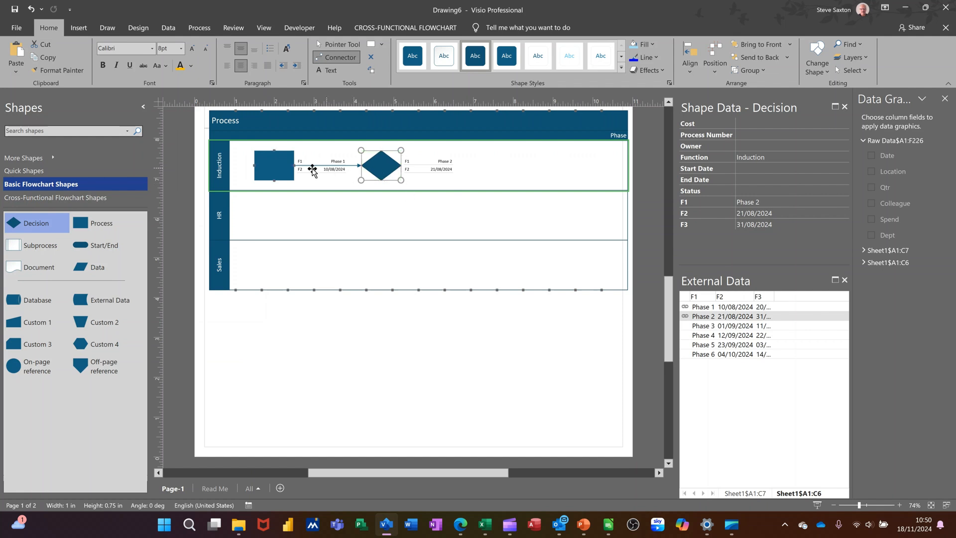
pyautogui.moveTo(312, 171); pyautogui.dragTo(372, 170)
# Place Phase 3 in the HR lane and Phase 4 in the Sales lane as Process shapes, connected in sequence from the Decision shape
pyautogui.click(105, 225)
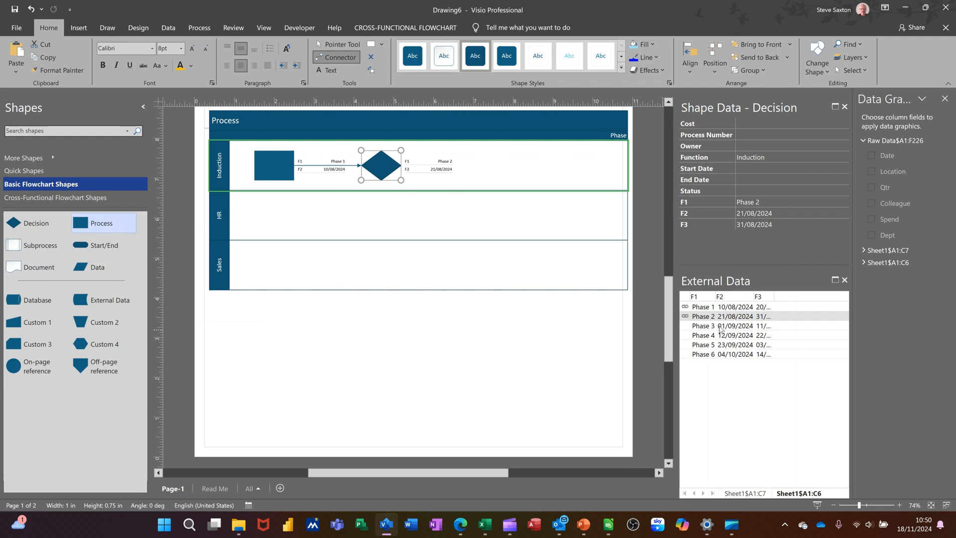
pyautogui.moveTo(721, 327); pyautogui.dragTo(434, 214)
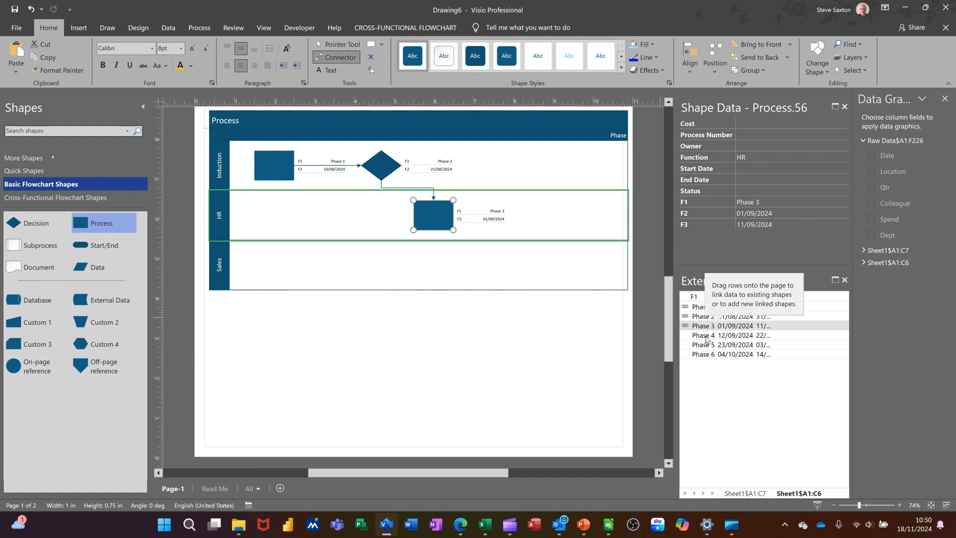
pyautogui.moveTo(707, 339); pyautogui.dragTo(482, 265)
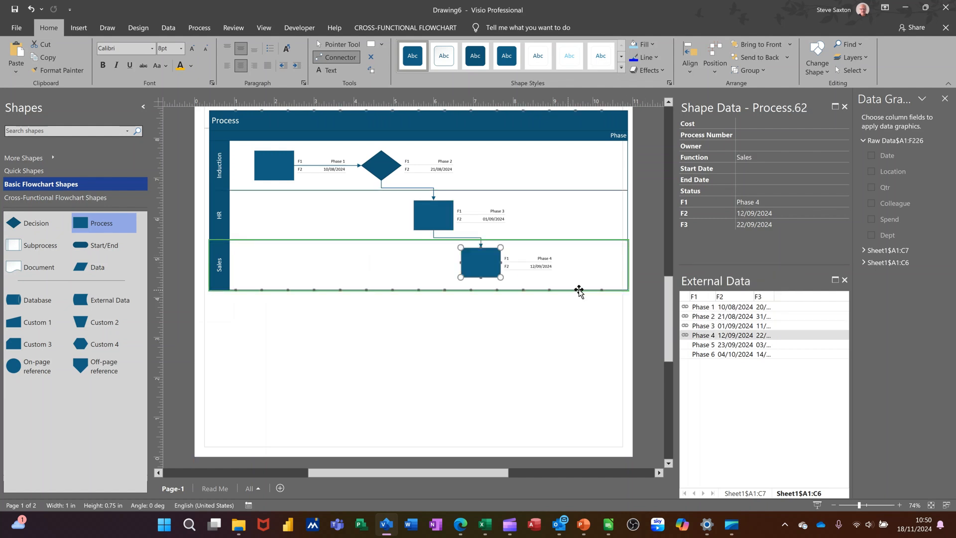
# Place Phase 5 in the HR lane and Phase 6 in the Sales lane as Process shapes, connected in sequence after Phase 4
pyautogui.click(697, 347)
pyautogui.moveTo(702, 349); pyautogui.dragTo(550, 213)
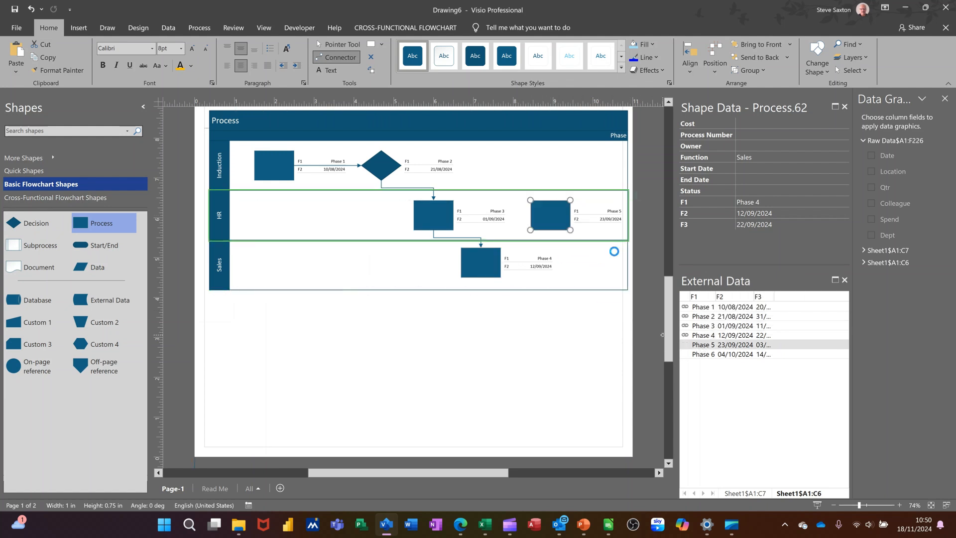
pyautogui.click(713, 356)
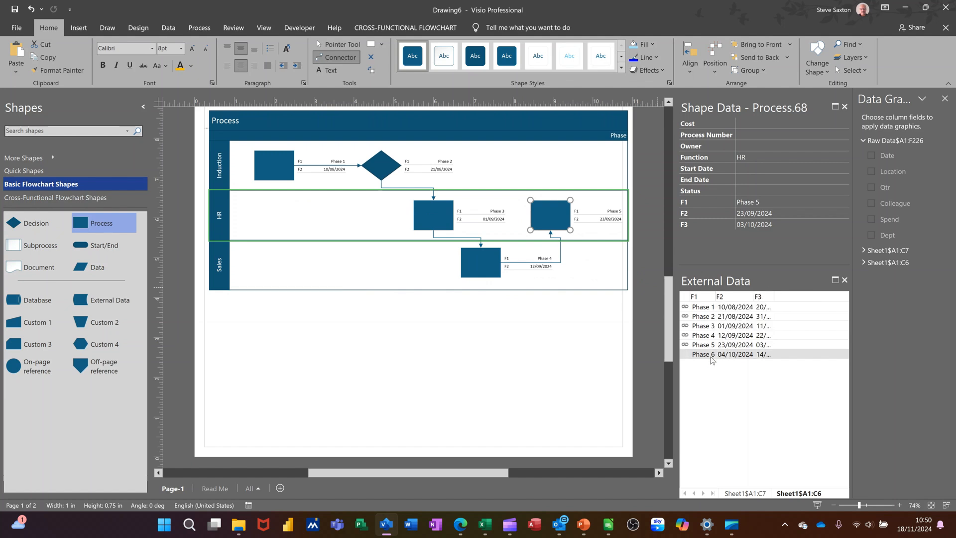
pyautogui.moveTo(710, 359); pyautogui.dragTo(622, 312)
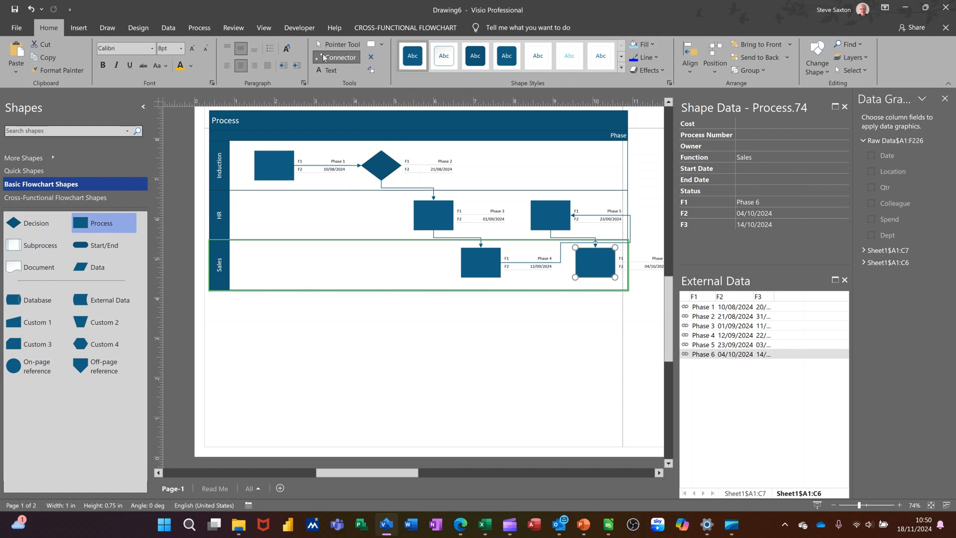
# Apply the second-row advanced data graphic with green-highlighted fields to the Phase 1 shape in the Induction lane
pyautogui.click(335, 46)
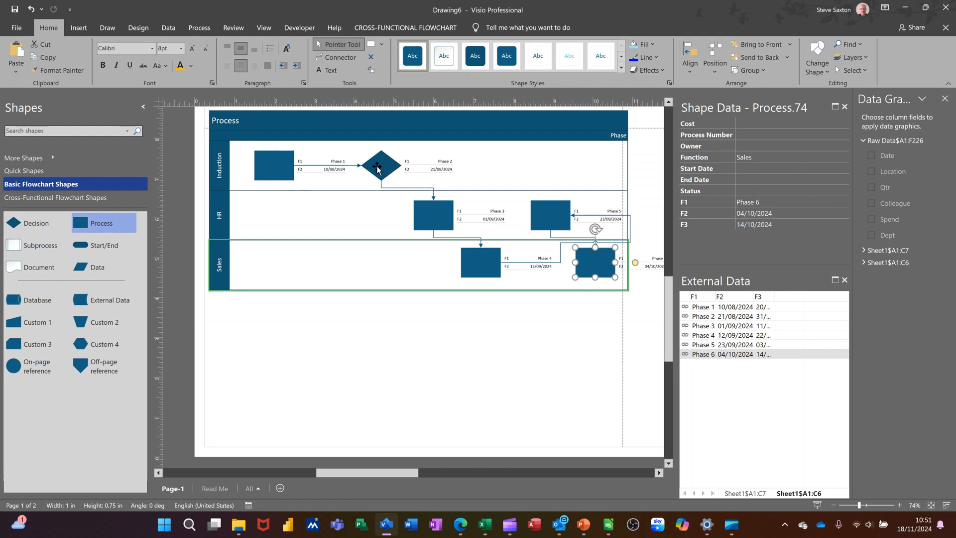
pyautogui.click(268, 166)
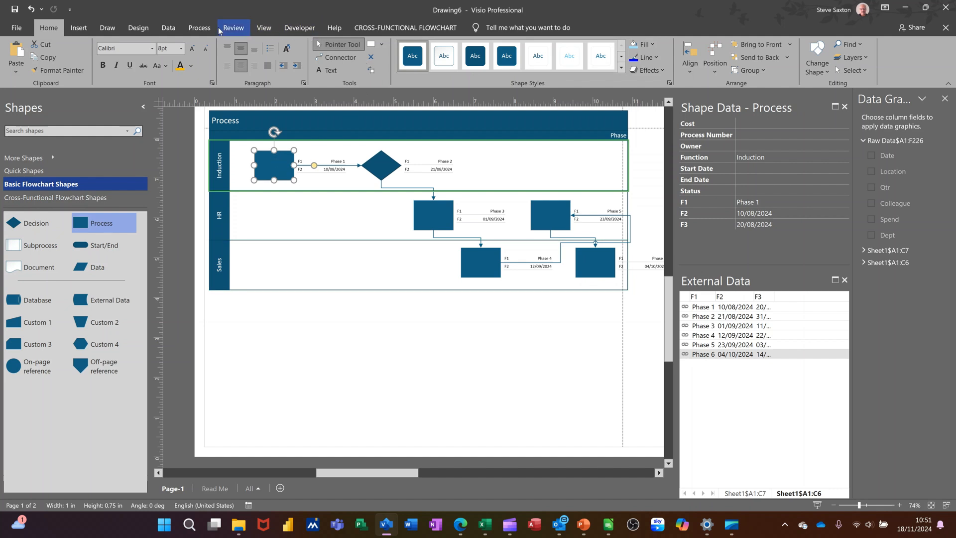
pyautogui.click(169, 28)
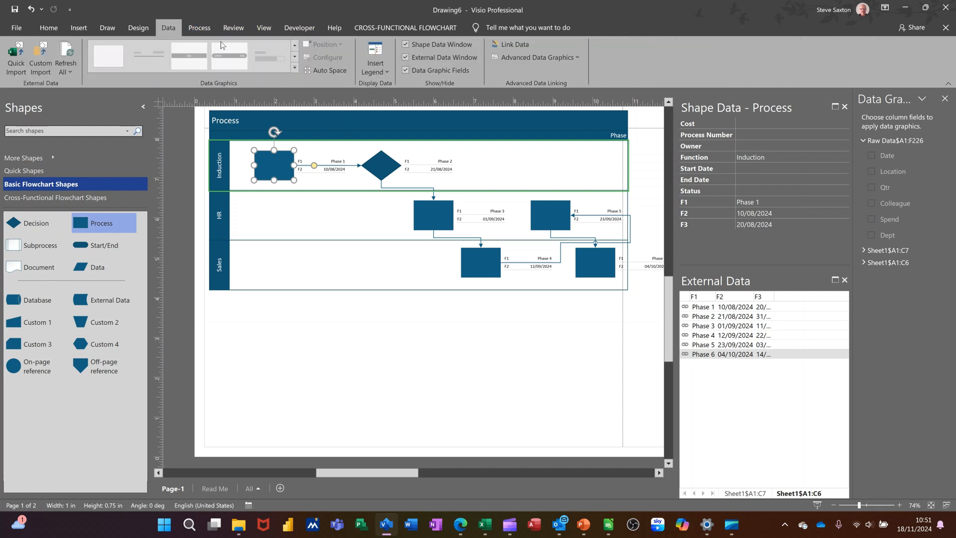
pyautogui.click(543, 59)
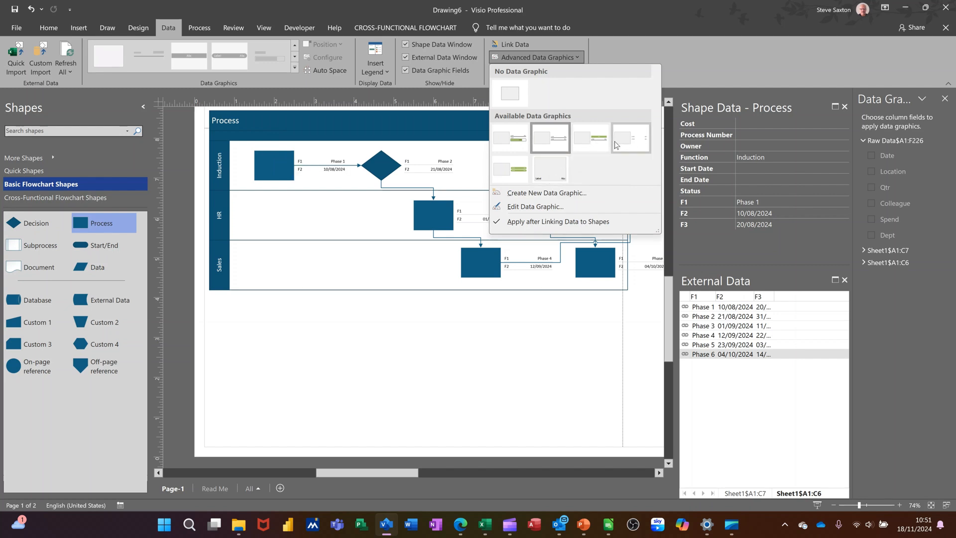
pyautogui.click(520, 174)
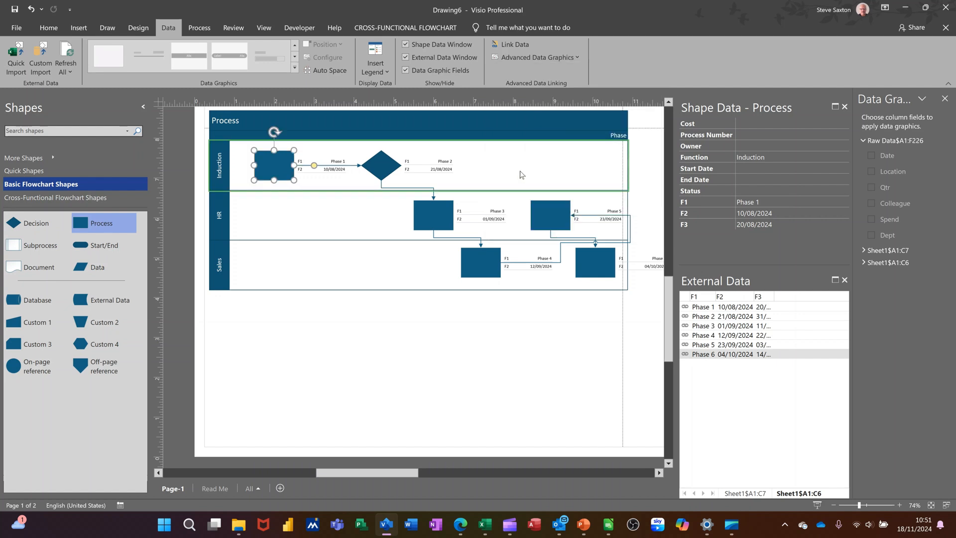
# Edit the Phase 1 shape's data graphic so that the F1 item's label position is Not Shown
pyautogui.click(518, 58)
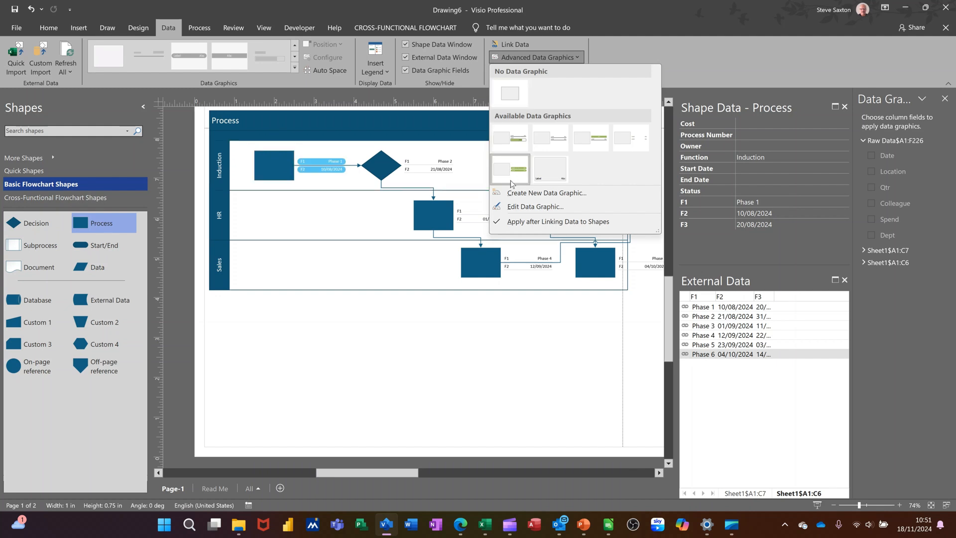
pyautogui.click(512, 208)
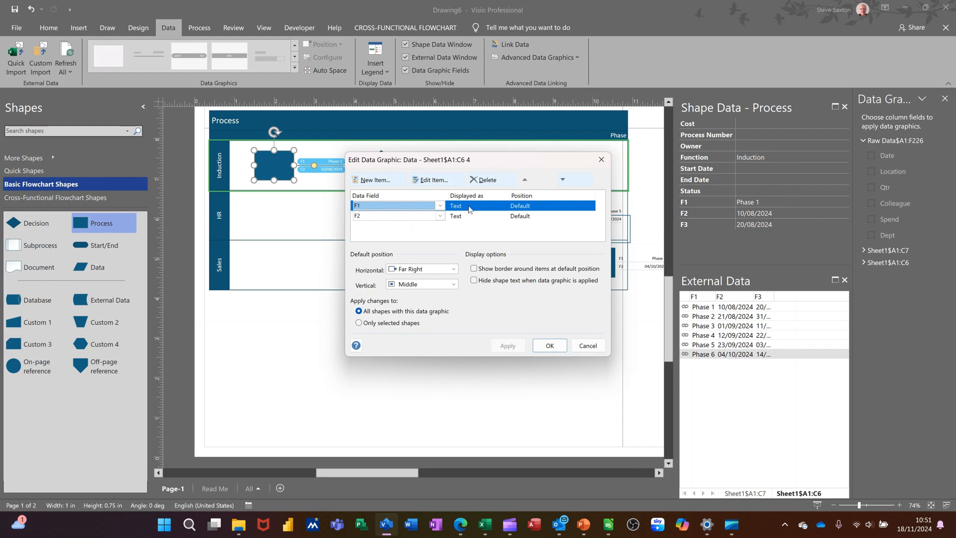
pyautogui.click(428, 180)
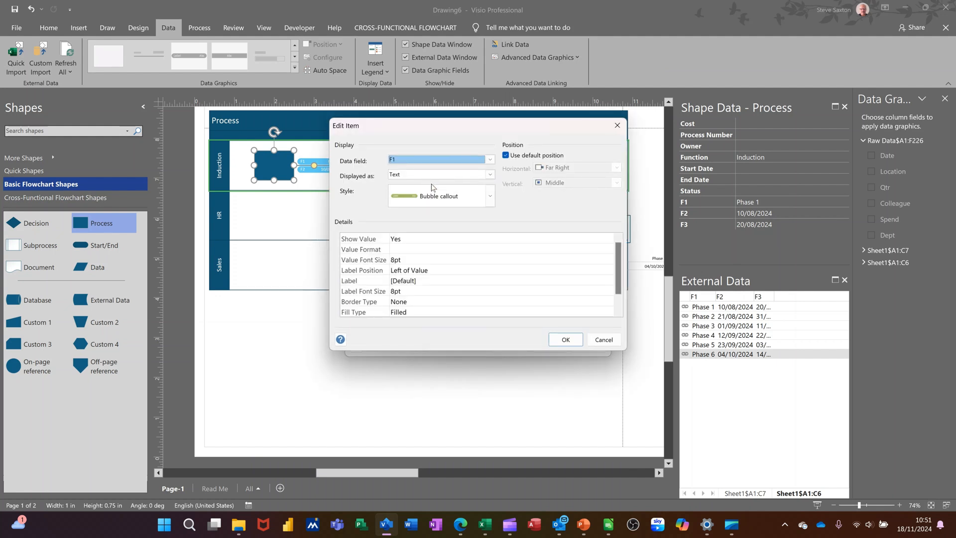
pyautogui.click(439, 272)
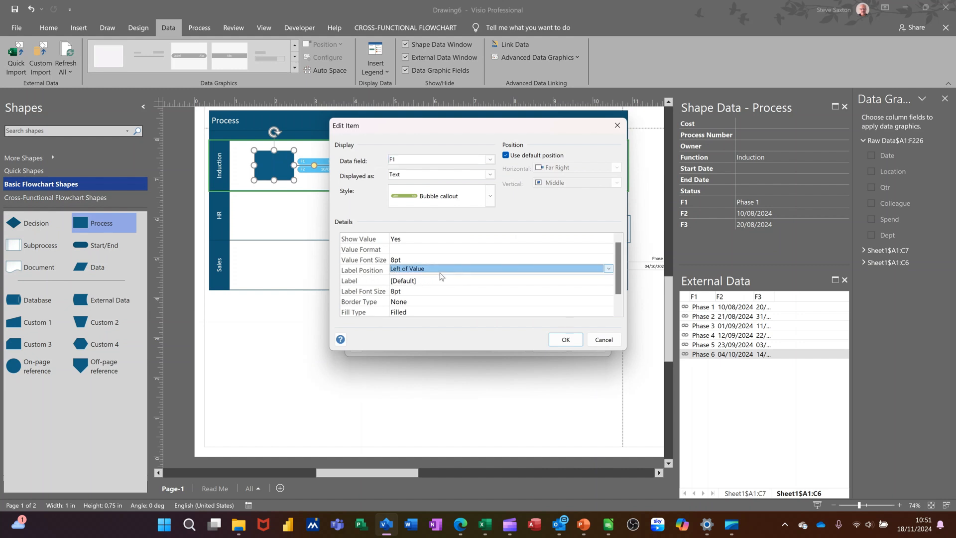
pyautogui.click(608, 269)
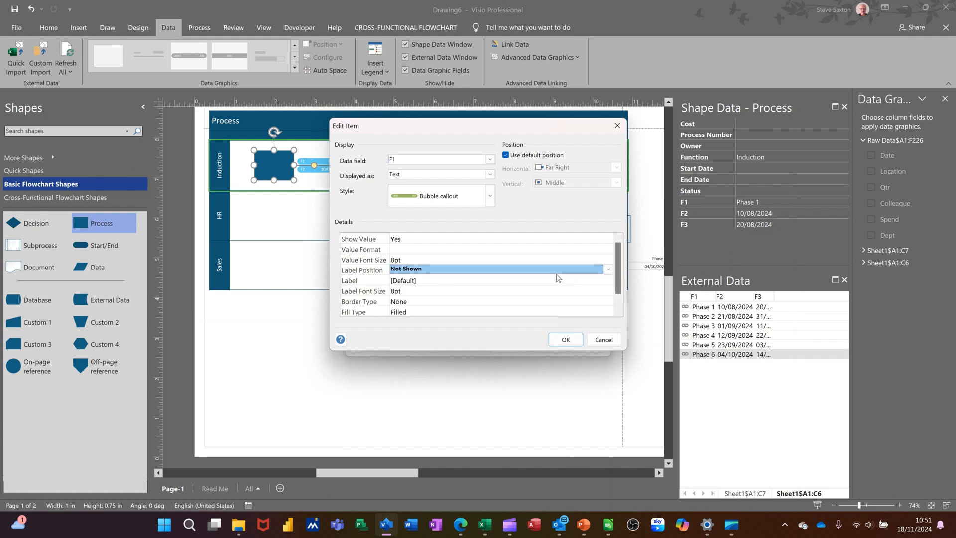
pyautogui.click(560, 276)
# Override the F1 item's default position with Center horizontally and Top vertically
pyautogui.click(507, 155)
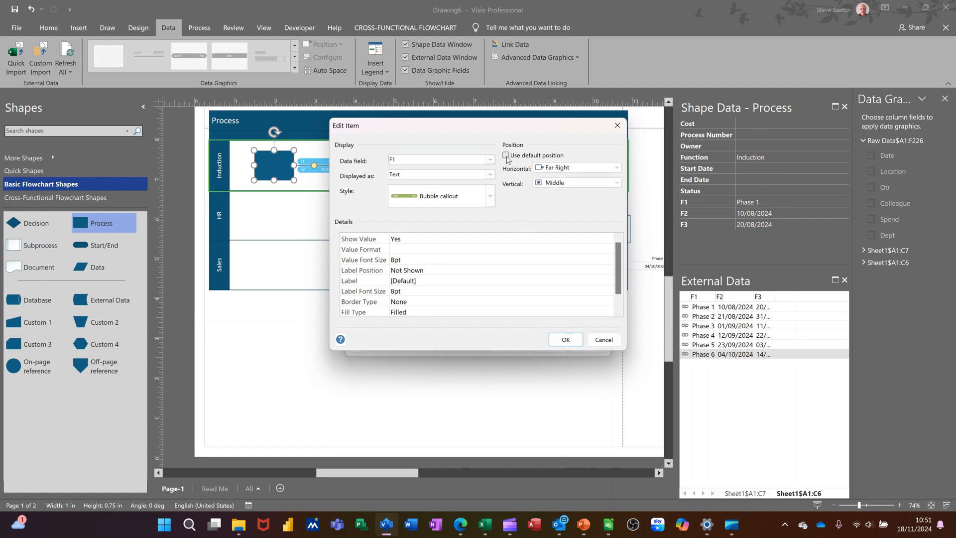
pyautogui.click(617, 168)
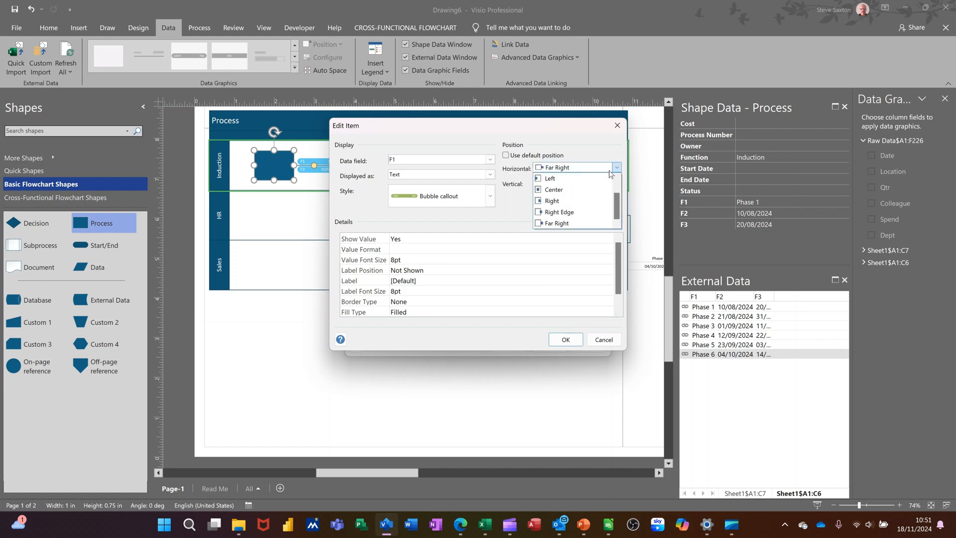
pyautogui.click(585, 189)
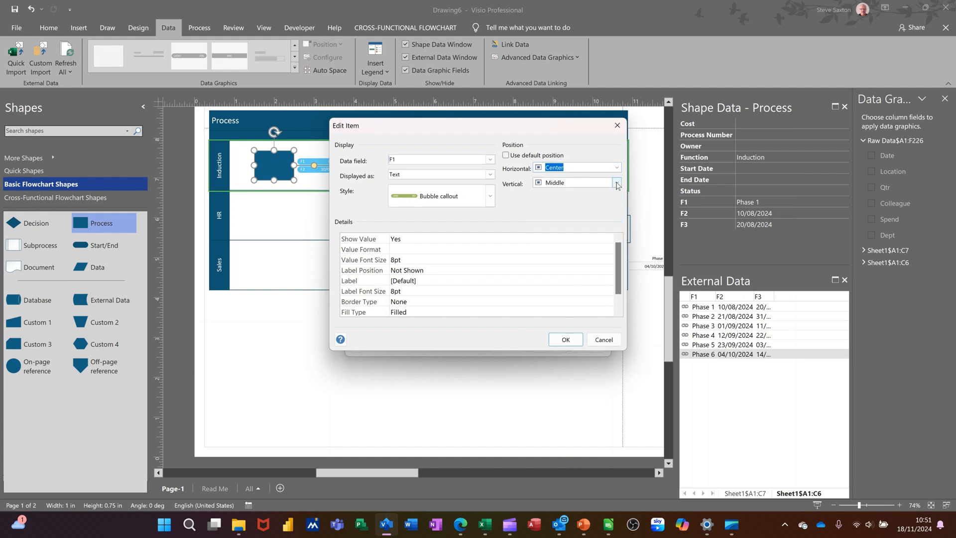
pyautogui.click(617, 184)
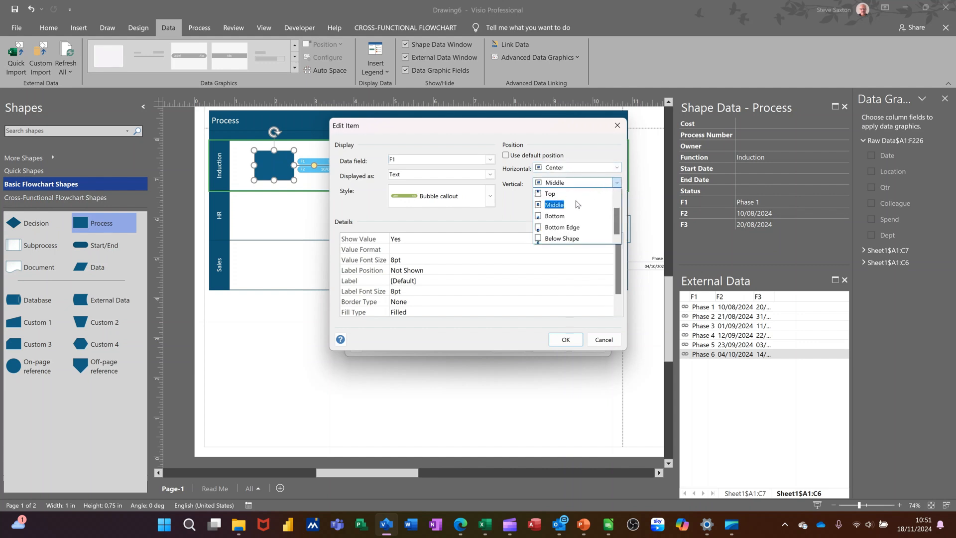
pyautogui.click(558, 193)
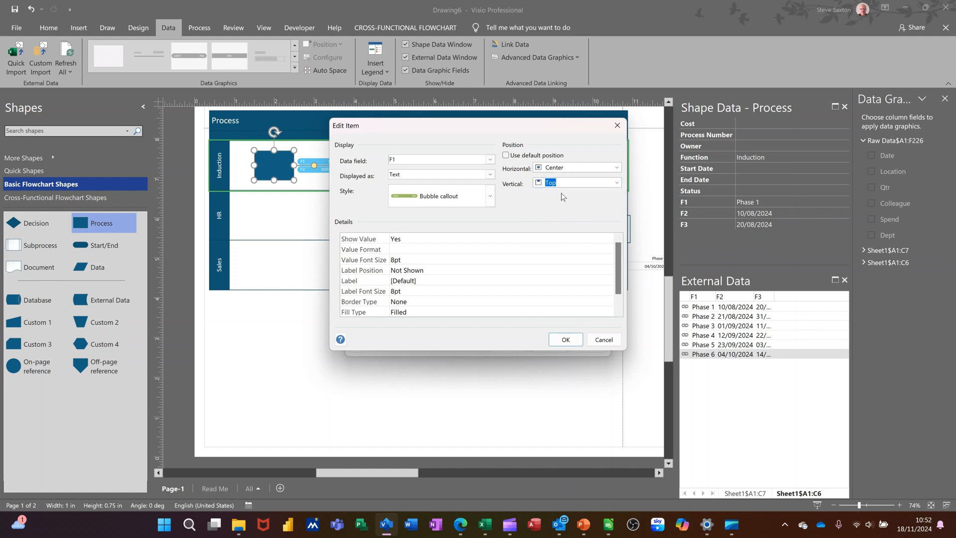
pyautogui.click(565, 340)
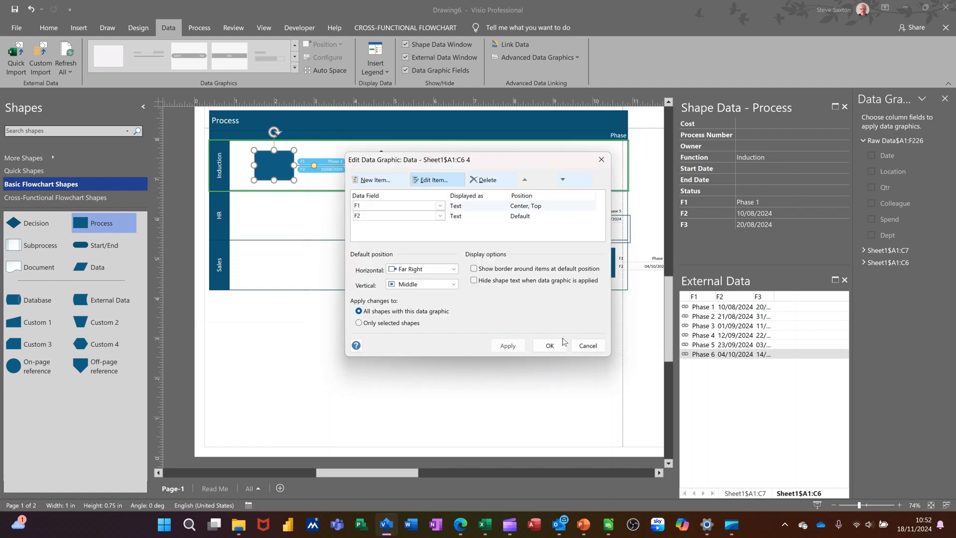
# Edit the F2 item of the data graphic and override its default position with Center horizontally and Middle vertically
pyautogui.click(457, 218)
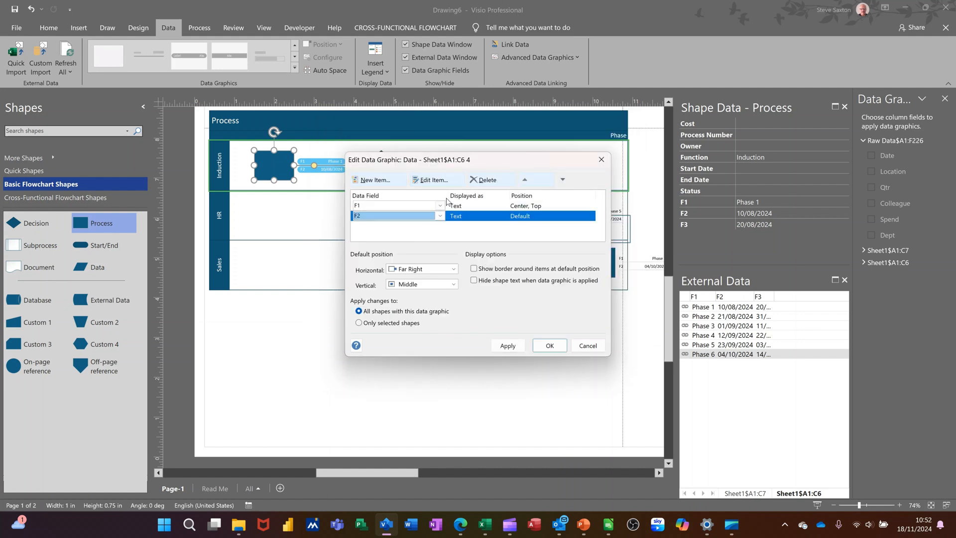
pyautogui.click(430, 180)
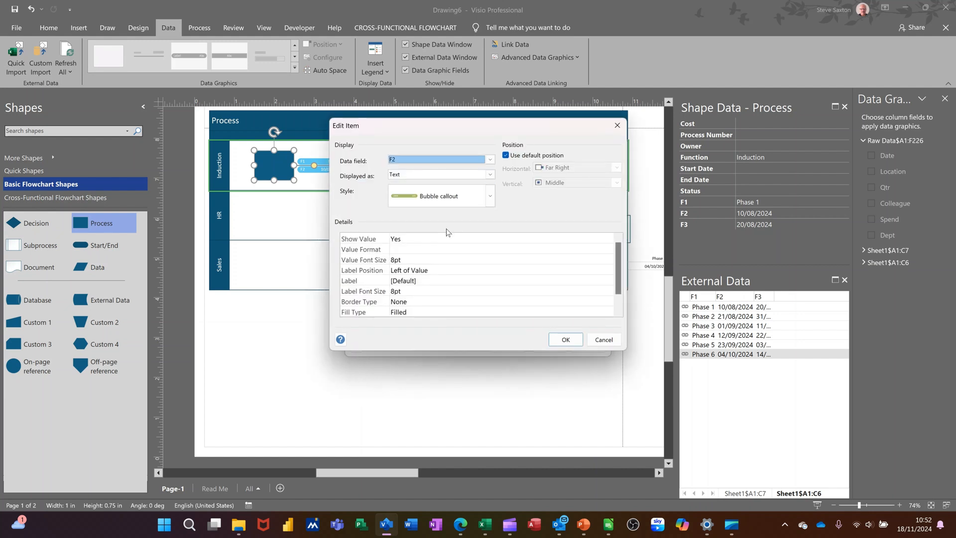
pyautogui.click(506, 156)
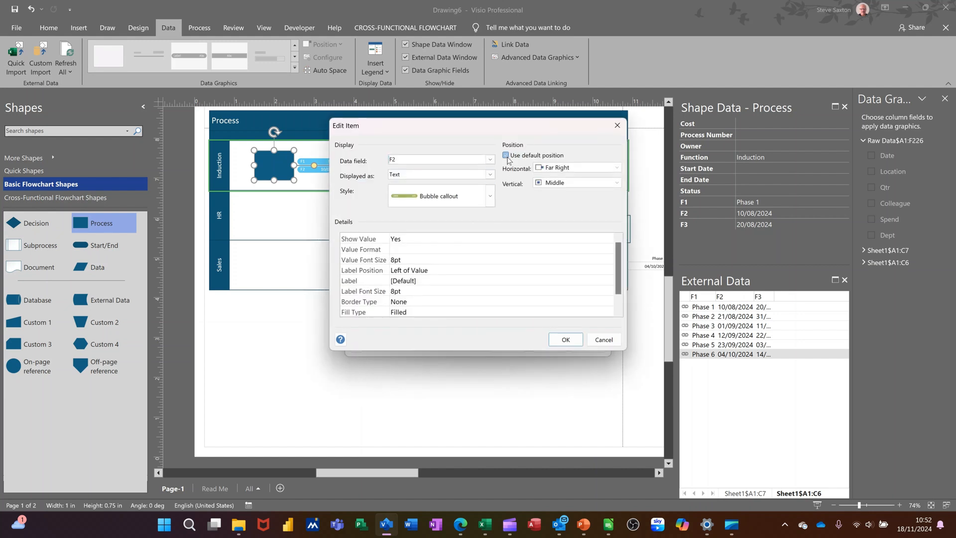
pyautogui.click(617, 168)
pyautogui.click(571, 192)
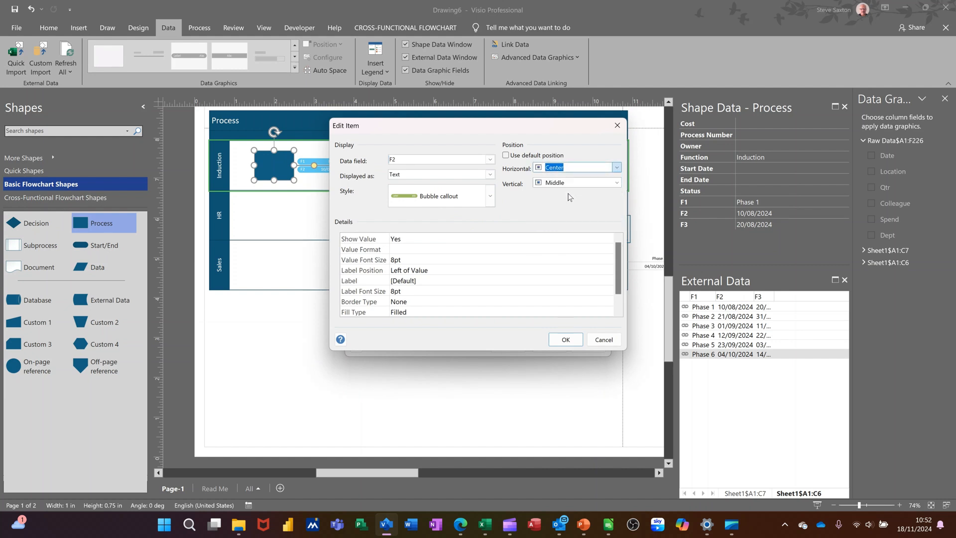
pyautogui.click(587, 184)
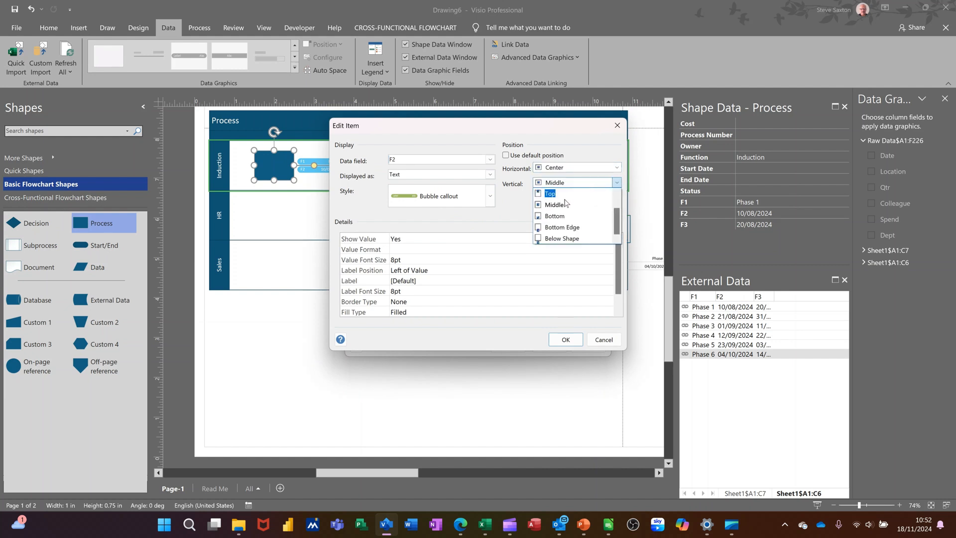
pyautogui.click(564, 204)
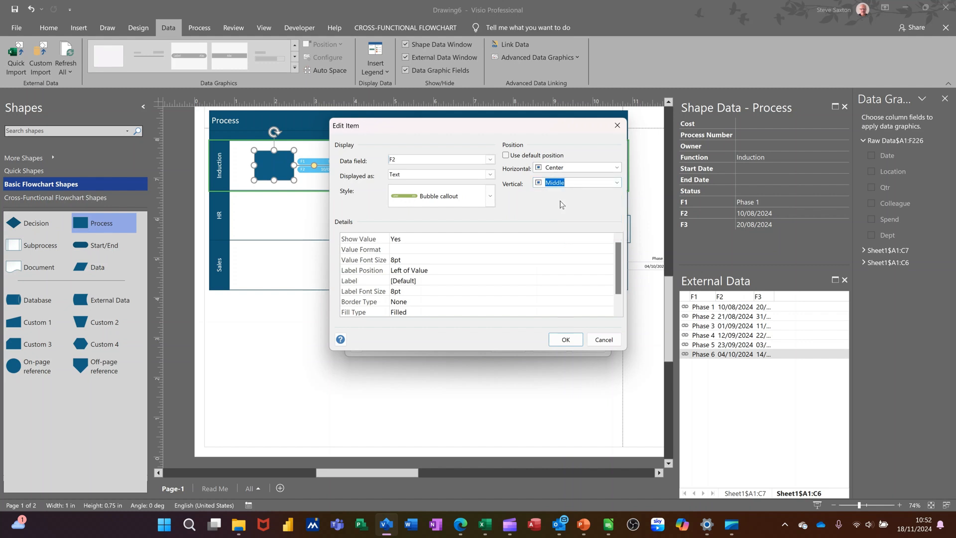
# Set the F2 item's label position to Not Shown and apply the data graphic changes to all shapes using it
pyautogui.click(427, 281)
pyautogui.click(441, 272)
pyautogui.click(609, 272)
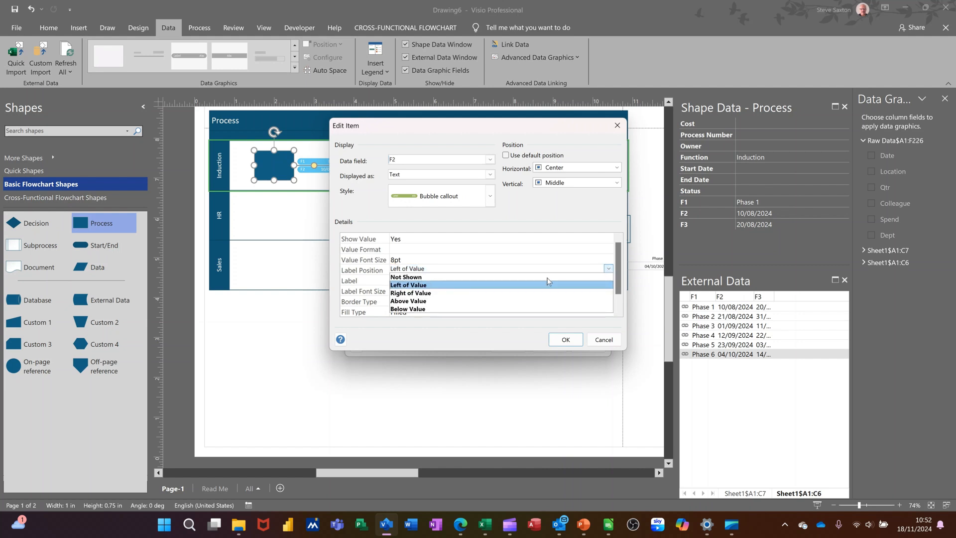
pyautogui.click(548, 278)
pyautogui.click(564, 342)
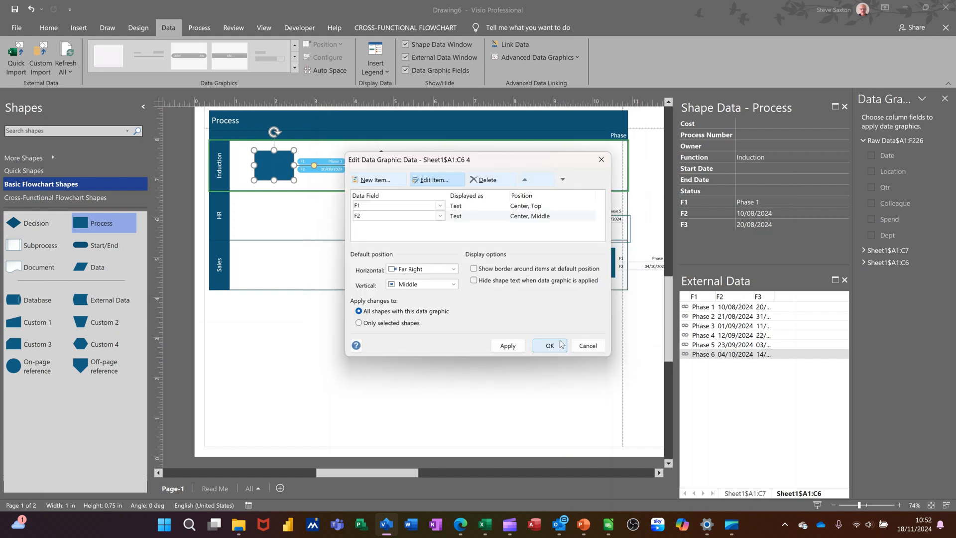
pyautogui.click(513, 346)
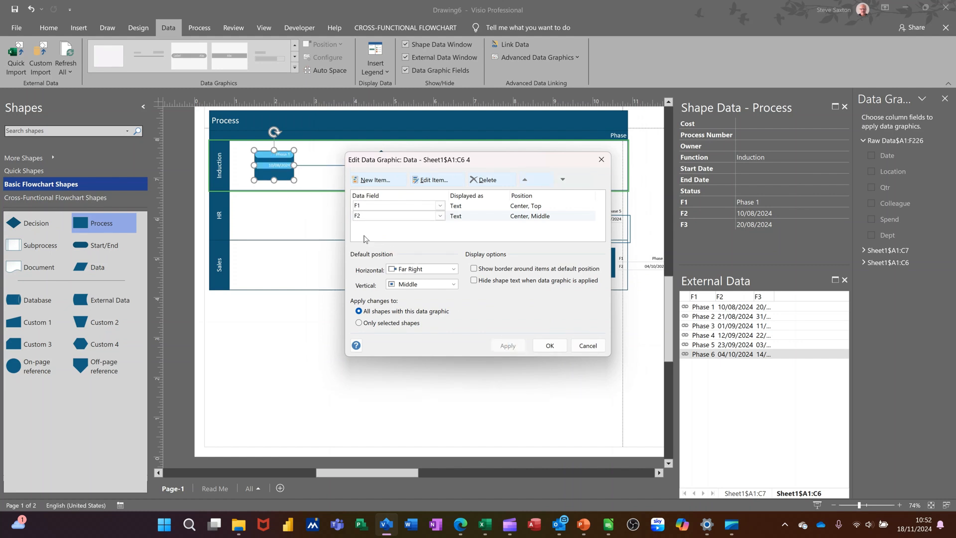
pyautogui.click(541, 345)
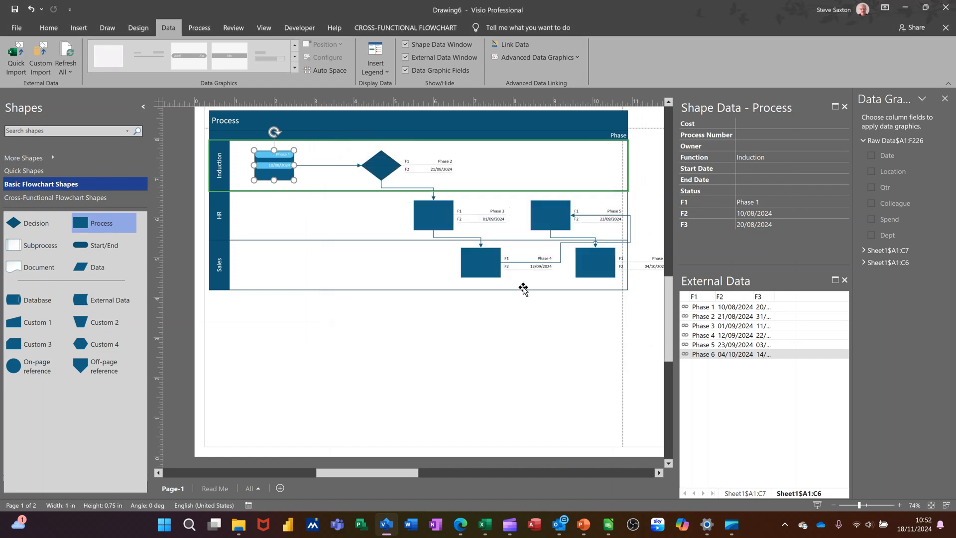
# Apply the lighter blue design theme with orange data graphic accents to the flowchart page
pyautogui.click(293, 202)
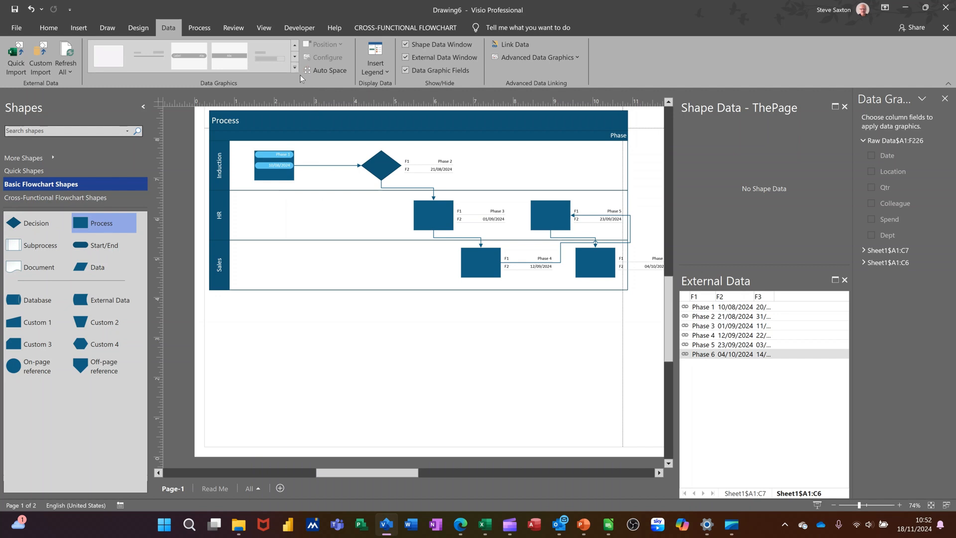
pyautogui.click(143, 27)
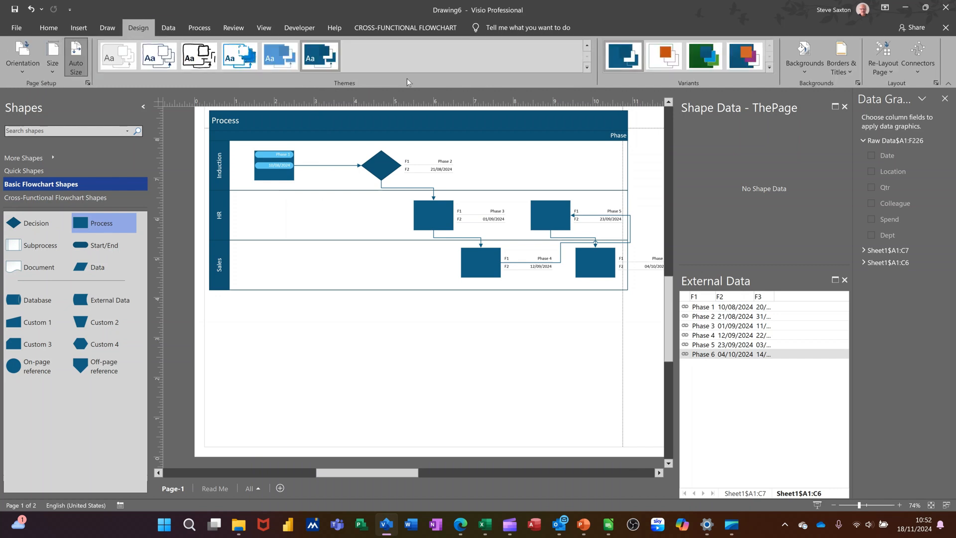
pyautogui.click(276, 59)
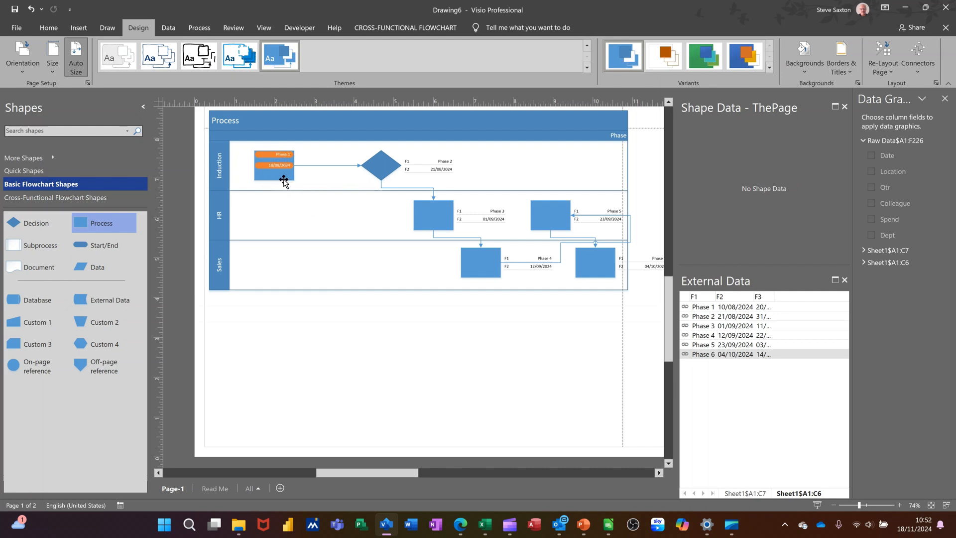
# Apply the customised data graphic with two centred fields to the Phase 2 Decision shape in the Induction lane
pyautogui.click(379, 167)
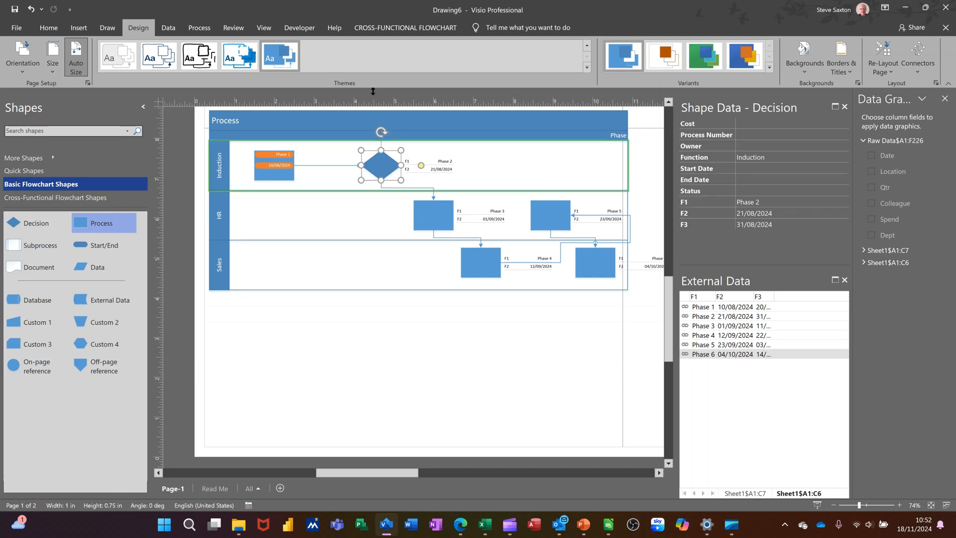
pyautogui.click(172, 28)
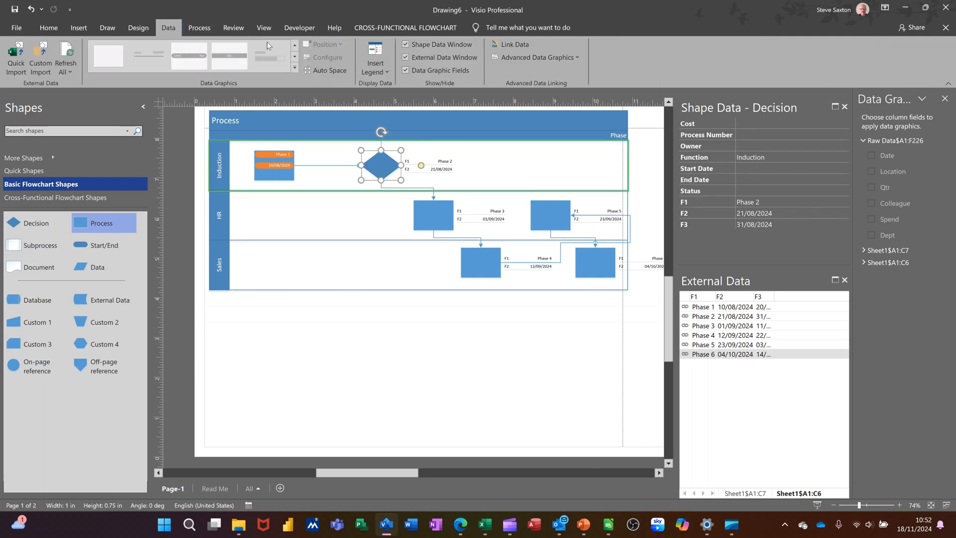
pyautogui.click(535, 58)
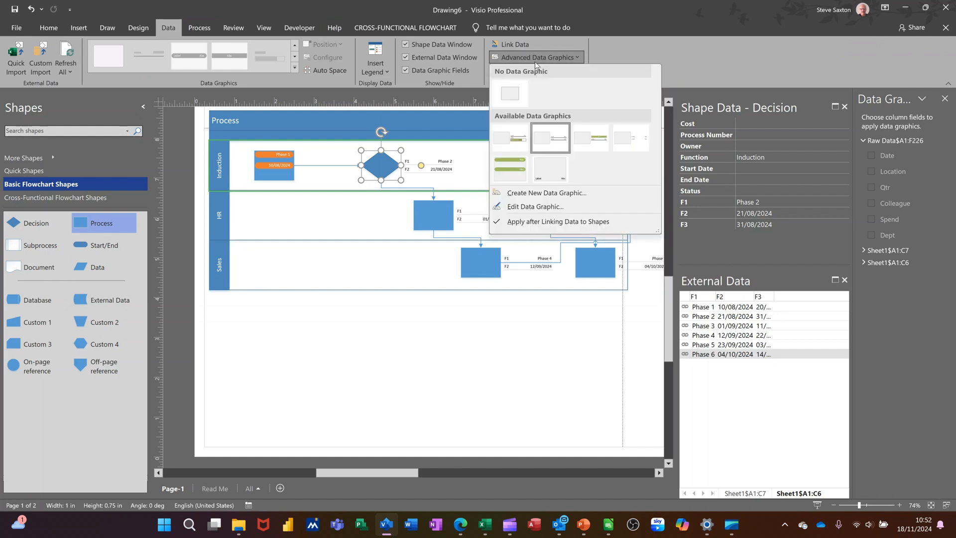
pyautogui.click(510, 173)
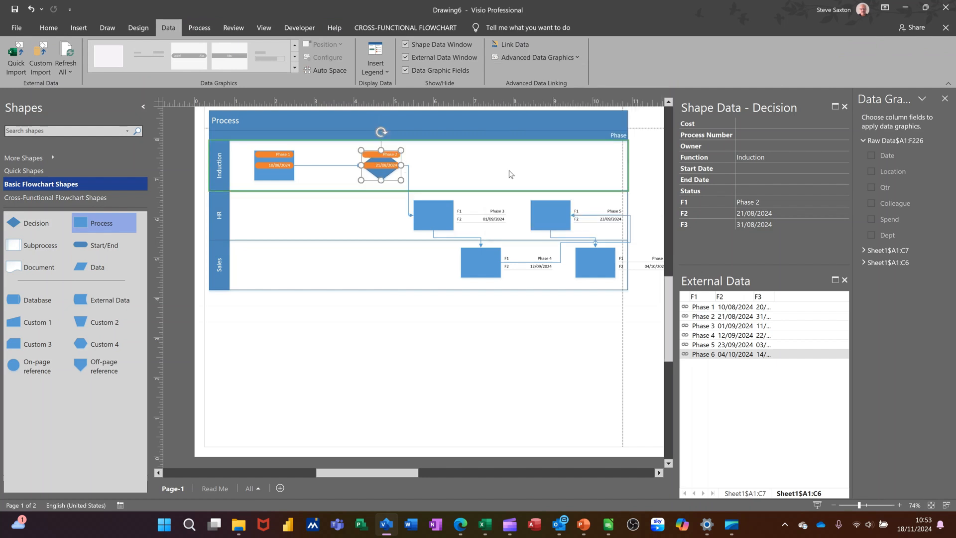
# Apply the same customised data graphic to the four Process shapes for Phases 3 to 6 in the HR and Sales lanes
pyautogui.click(438, 218)
pyautogui.keyDown('shift'); pyautogui.click(554, 220); pyautogui.keyUp('shift')
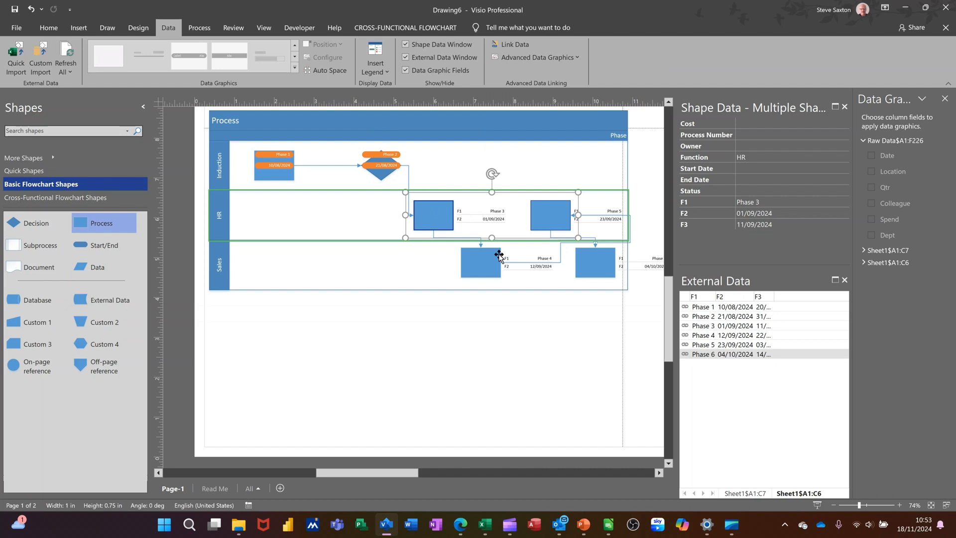
pyautogui.keyDown('shift'); pyautogui.click(493, 262); pyautogui.keyUp('shift')
pyautogui.keyDown('shift'); pyautogui.click(581, 266); pyautogui.keyUp('shift')
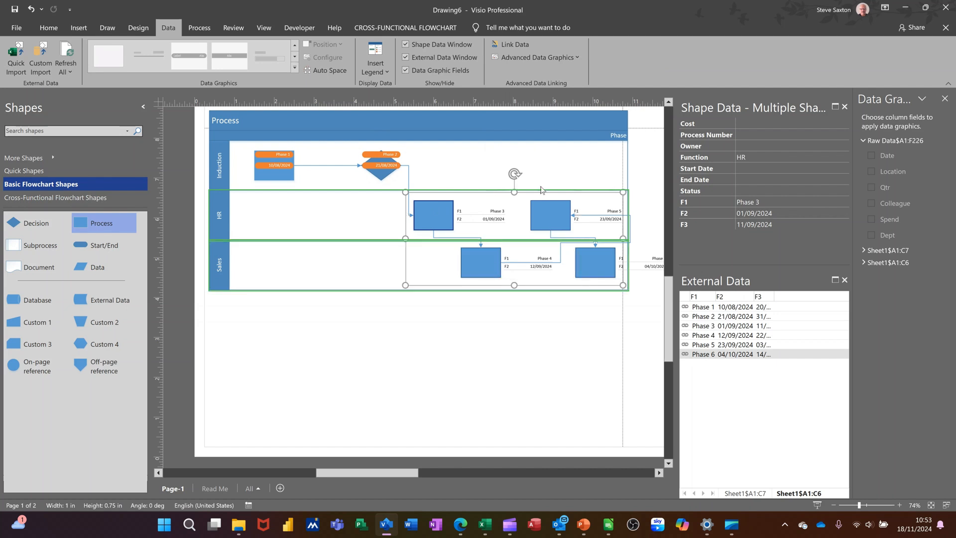
pyautogui.click(531, 62)
pyautogui.click(515, 180)
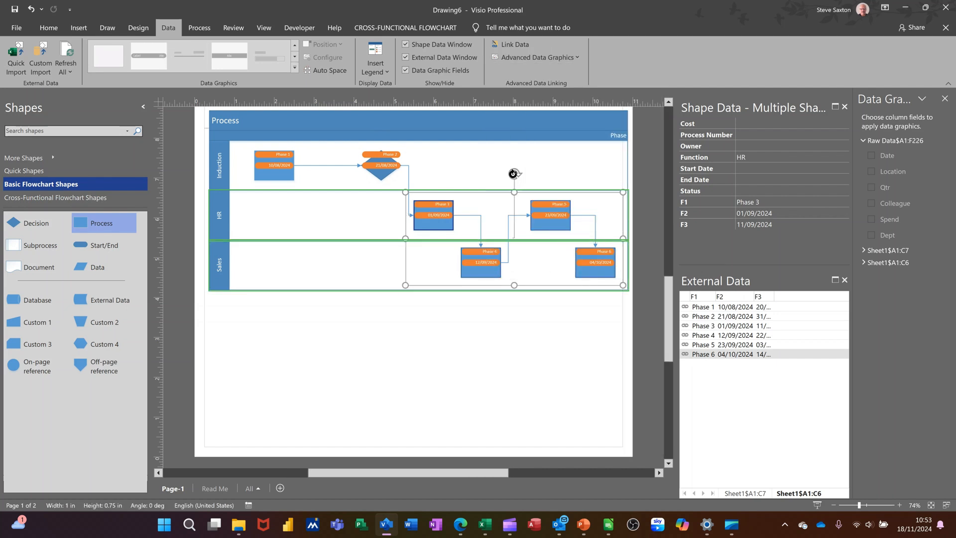
pyautogui.click(361, 315)
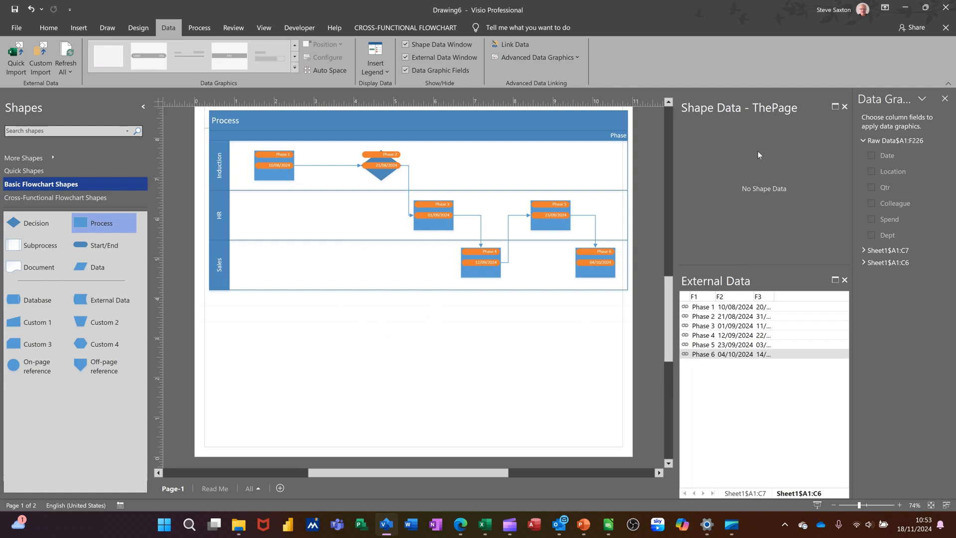
# Review the data graphic settings of the Phase 3 shape in the HR lane without changing them
pyautogui.click(435, 225)
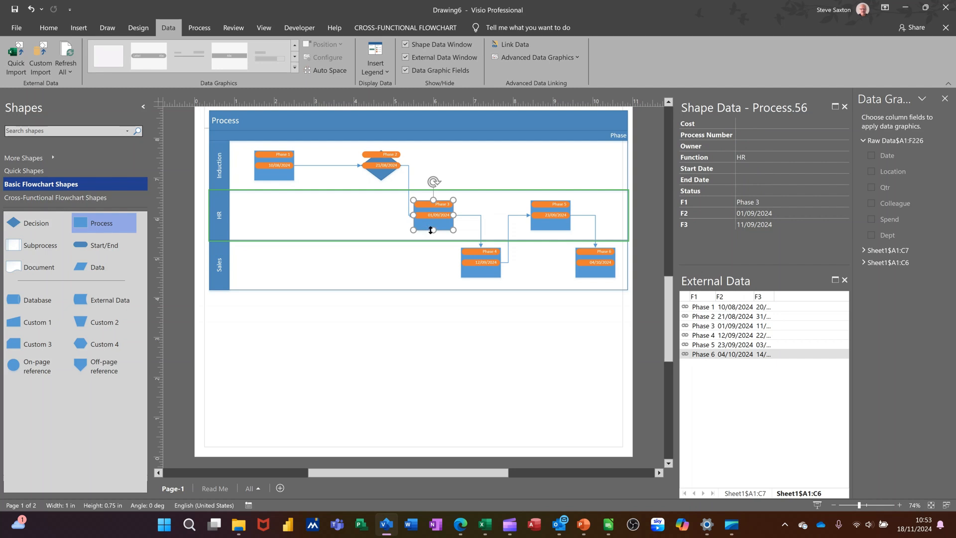
pyautogui.click(542, 59)
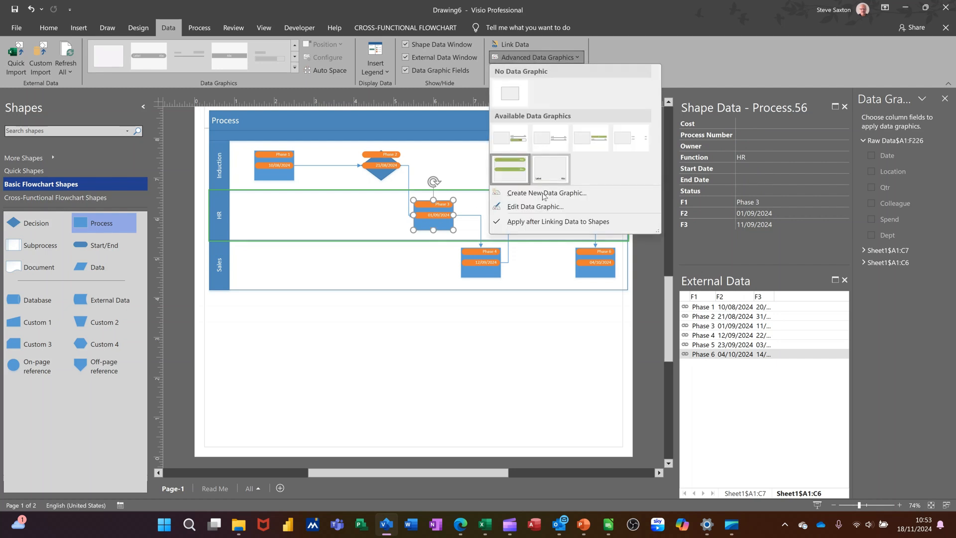
pyautogui.click(533, 207)
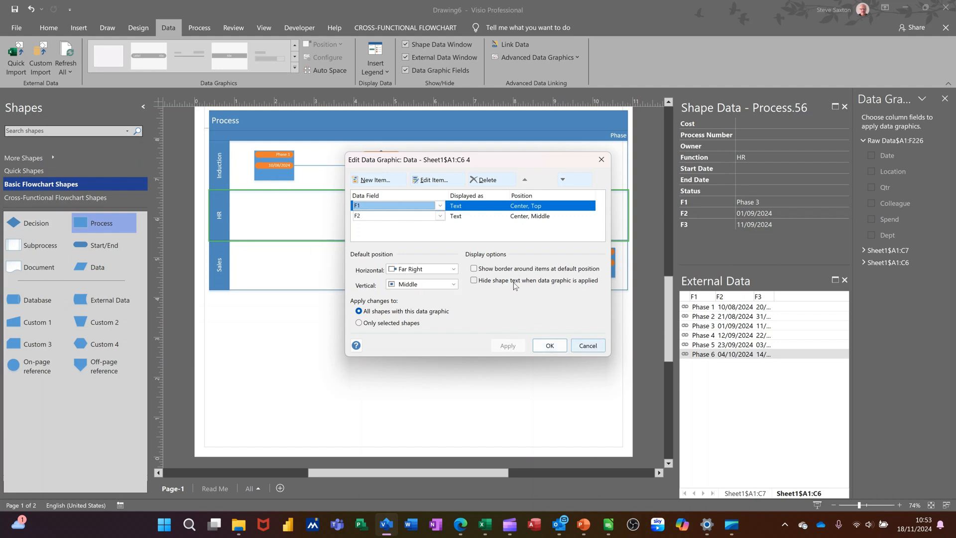
pyautogui.click(589, 348)
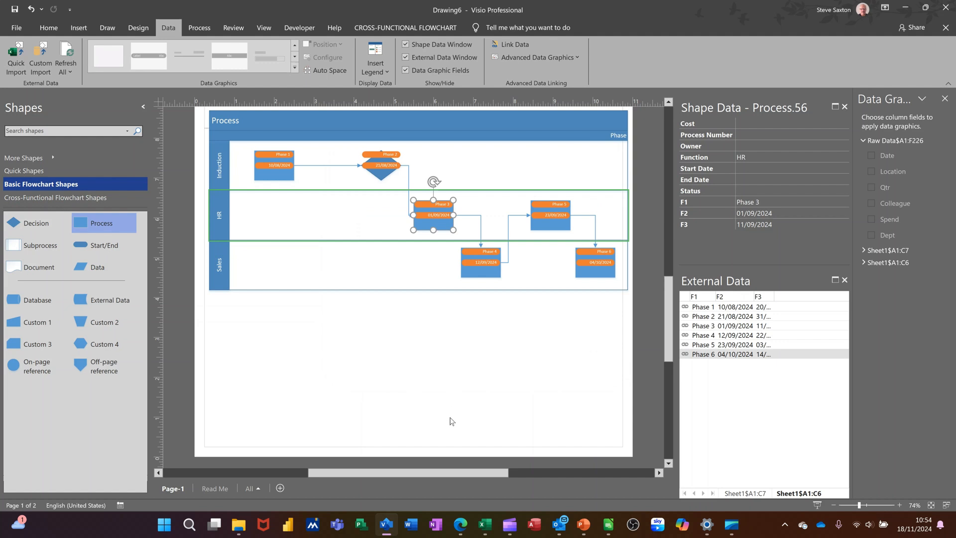
pyautogui.click(509, 526)
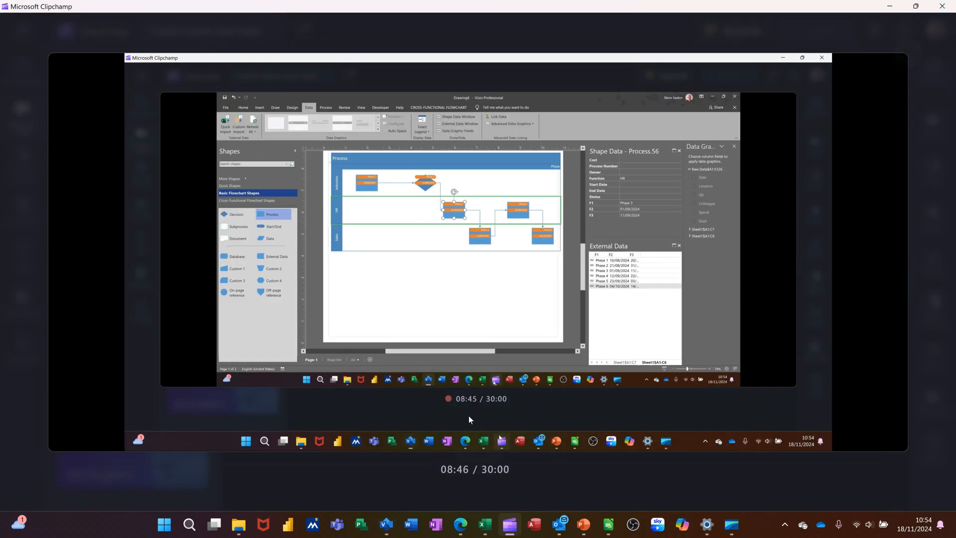